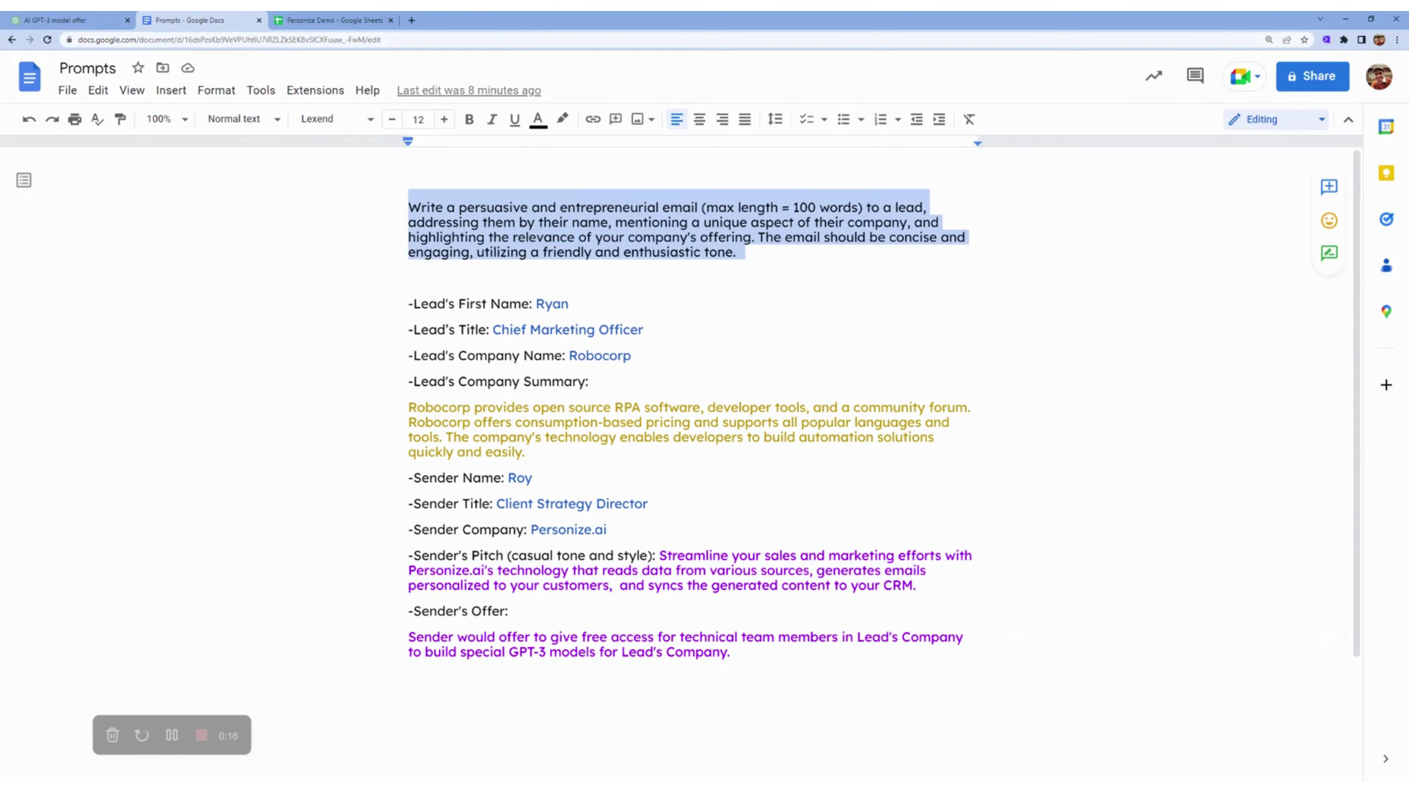
Review the lead details, sender details and sender's offer in the email prompt document
left_click(409, 668)
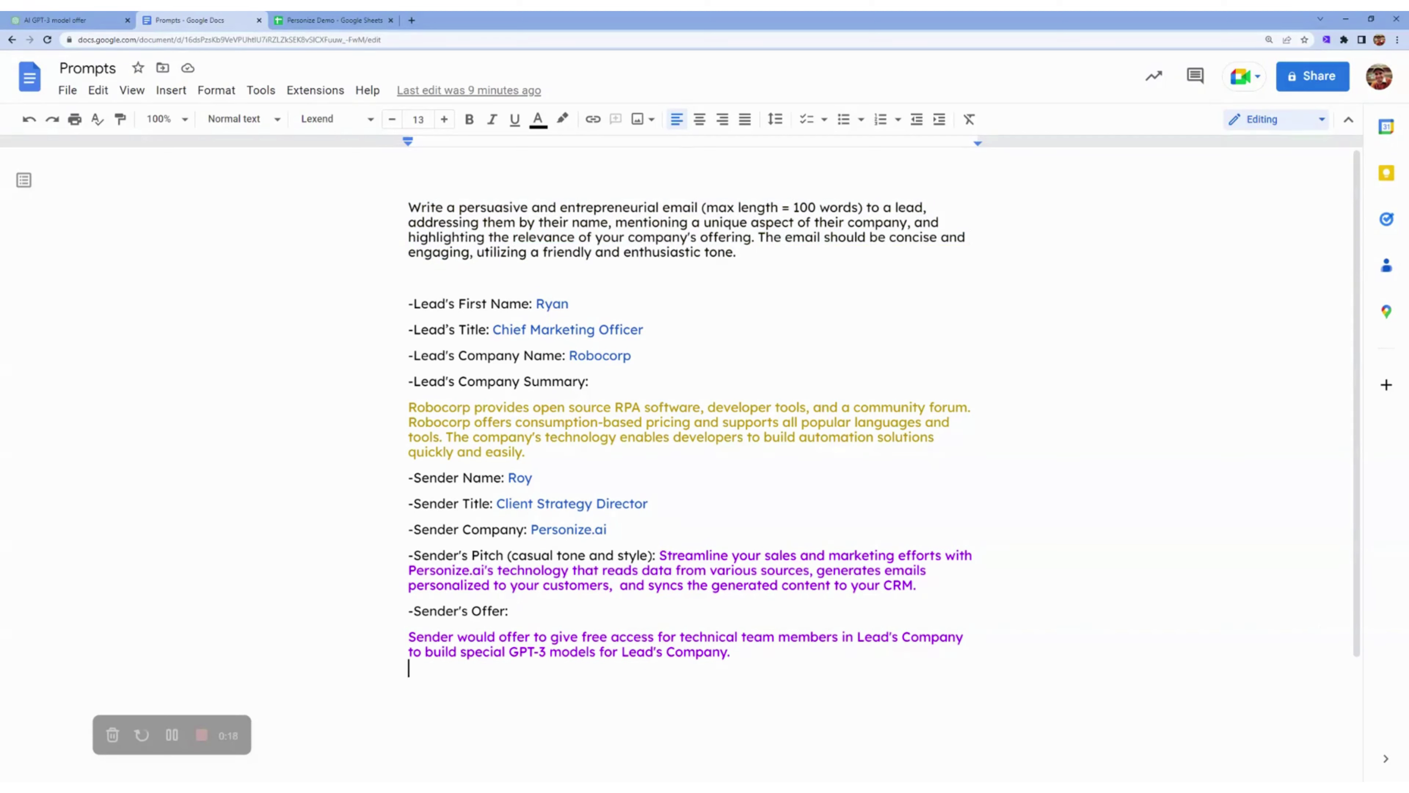
left_click_drag(408, 294, 535, 452)
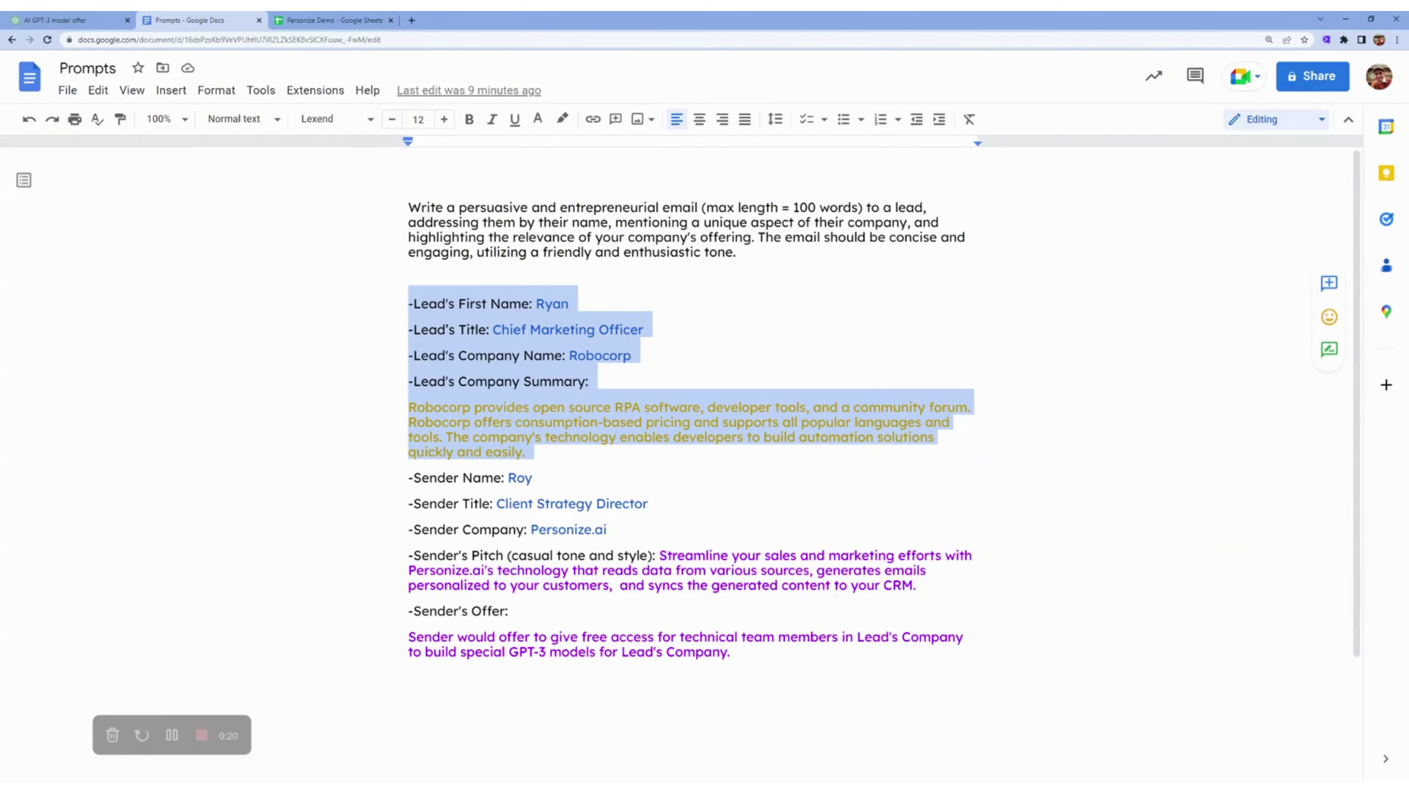
left_click_drag(408, 469, 655, 558)
left_click(509, 610)
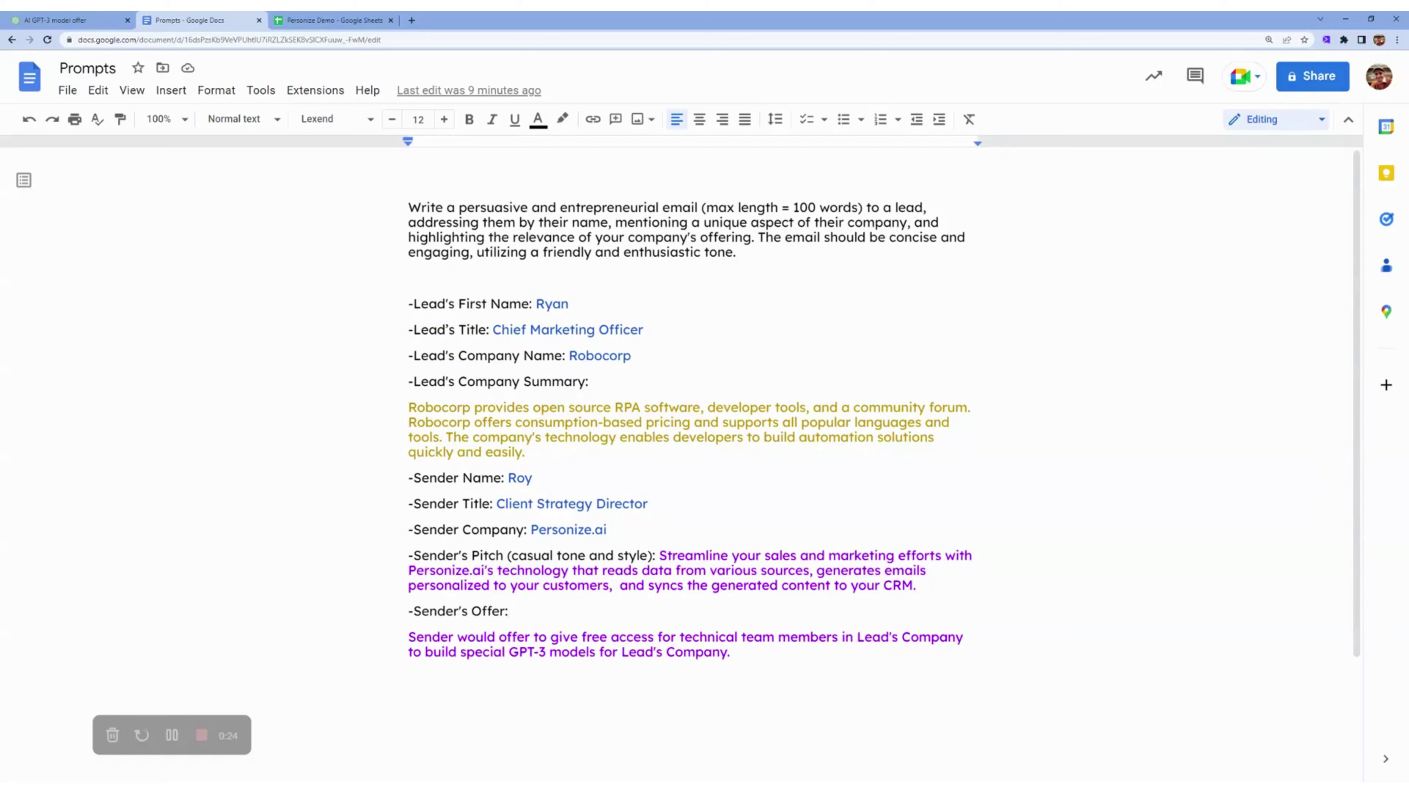
left_click_drag(409, 669, 408, 636)
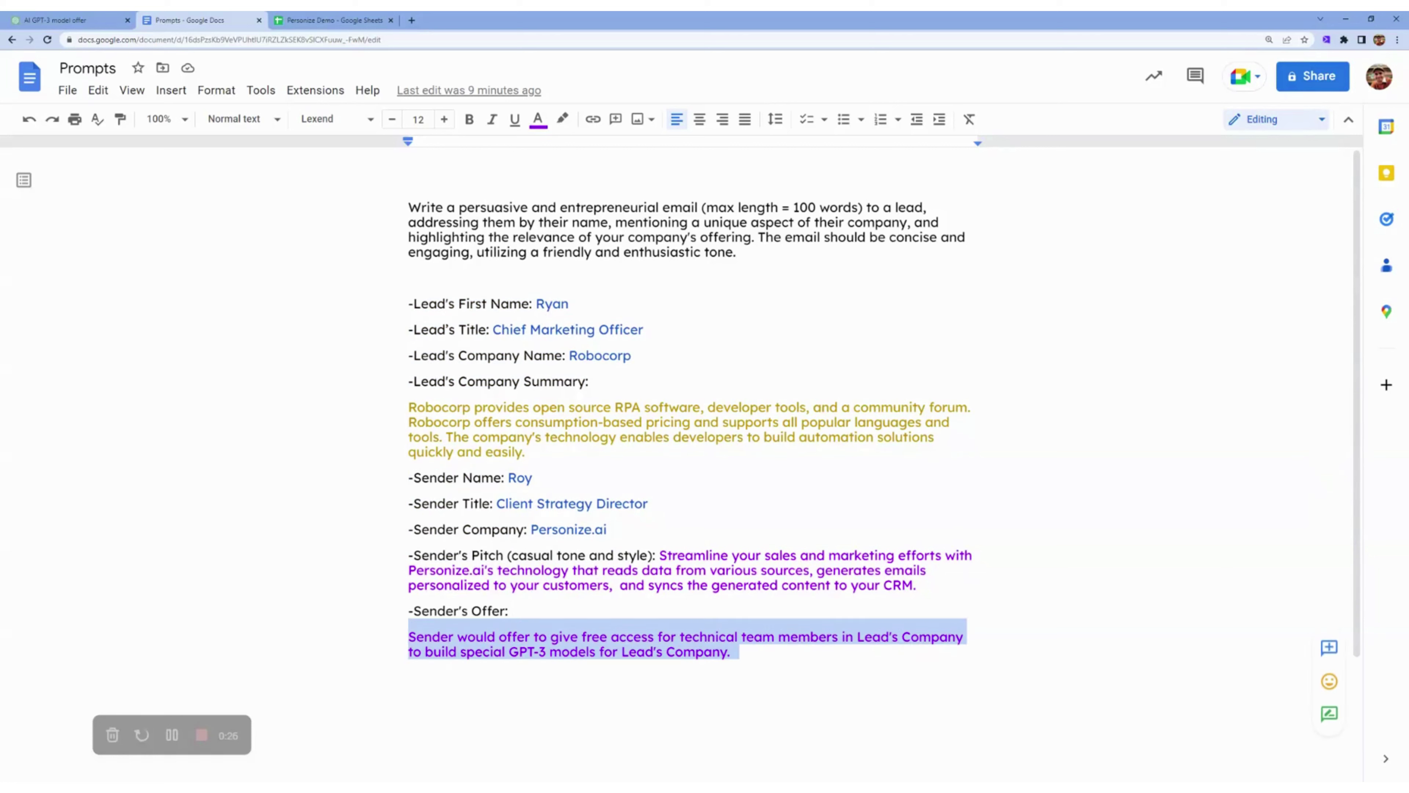
Copy the whole email prompt from the document, switch to ChatGPT and submit it as a new message
left_click_drag(731, 651, 409, 207)
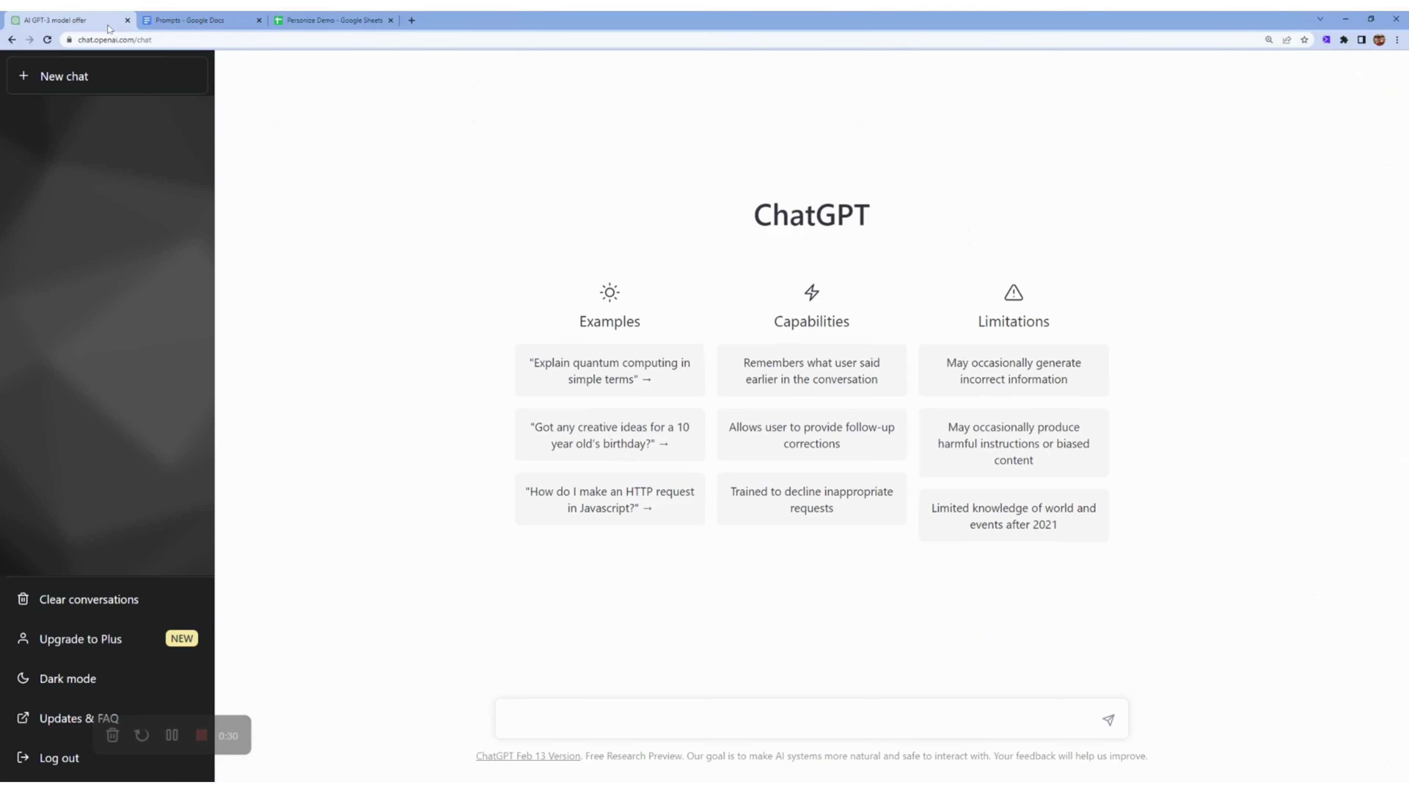
left_click(108, 21)
key("ctrl+v")
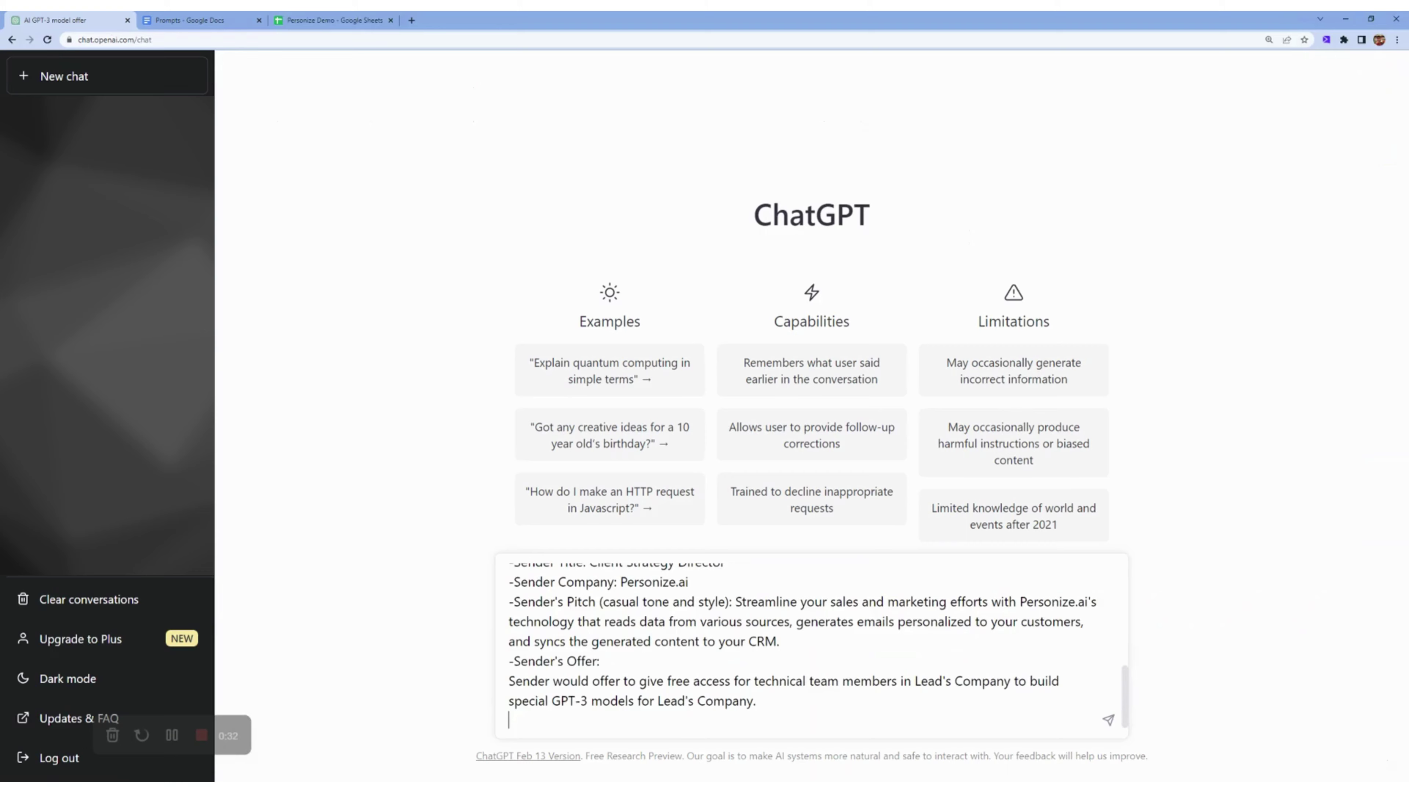
key("Return")
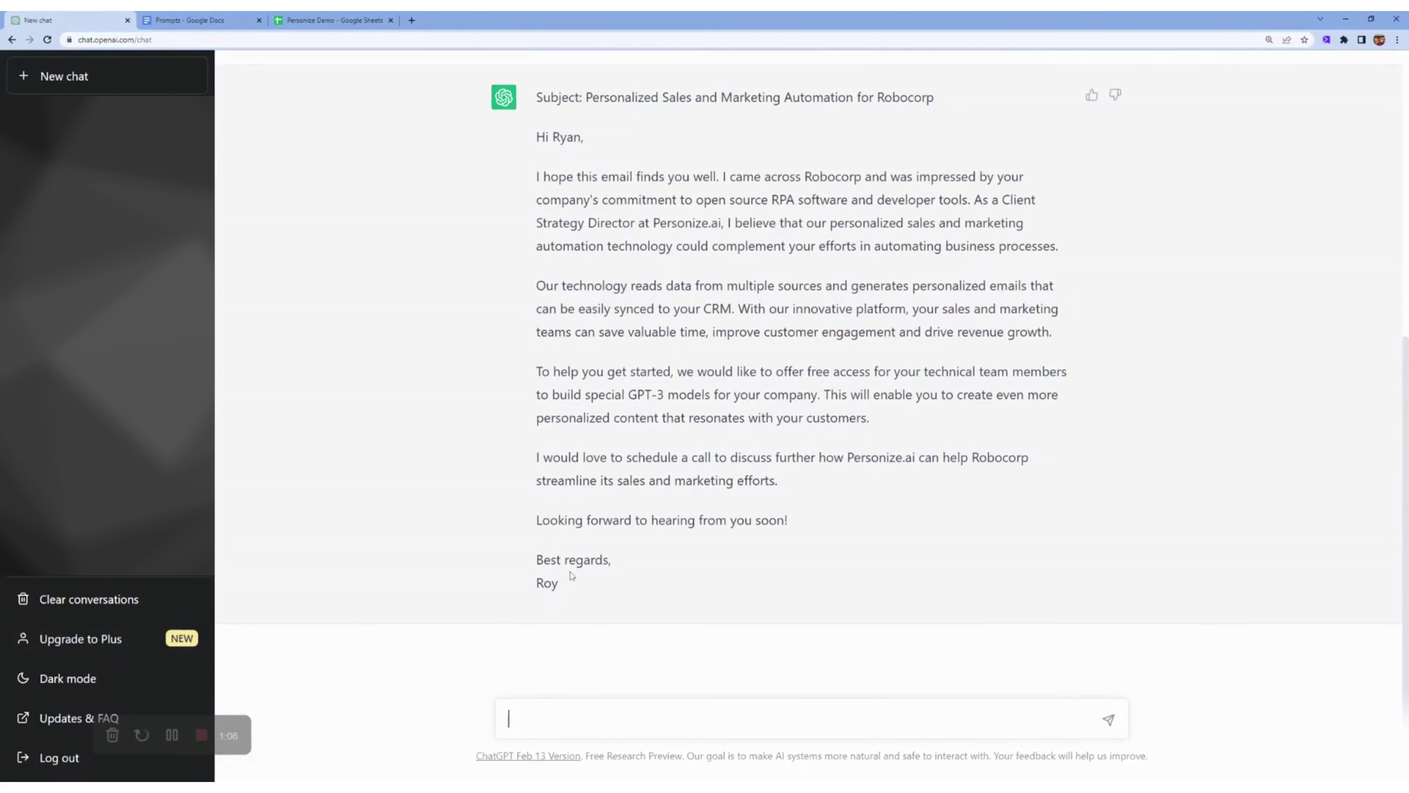
Ask ChatGPT to write a follow up to the lead after 7 days if he does not reply to the sender
mouse_move(571, 576)
left_mouse_down()
mouse_move(533, 95)
mouse_move(571, 580)
left_mouse_up()
type("Write a follo")
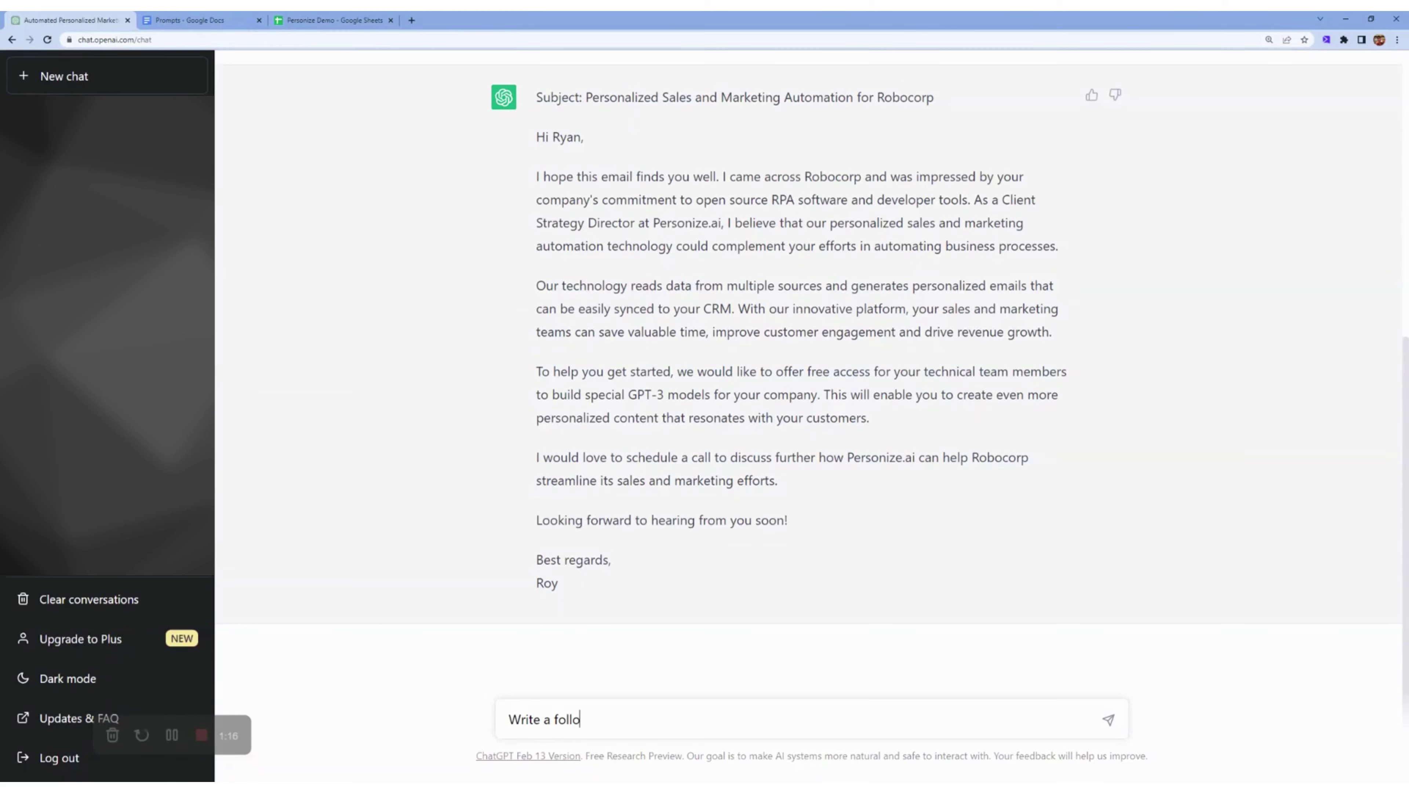
type("w up to Ryan after 7 days")
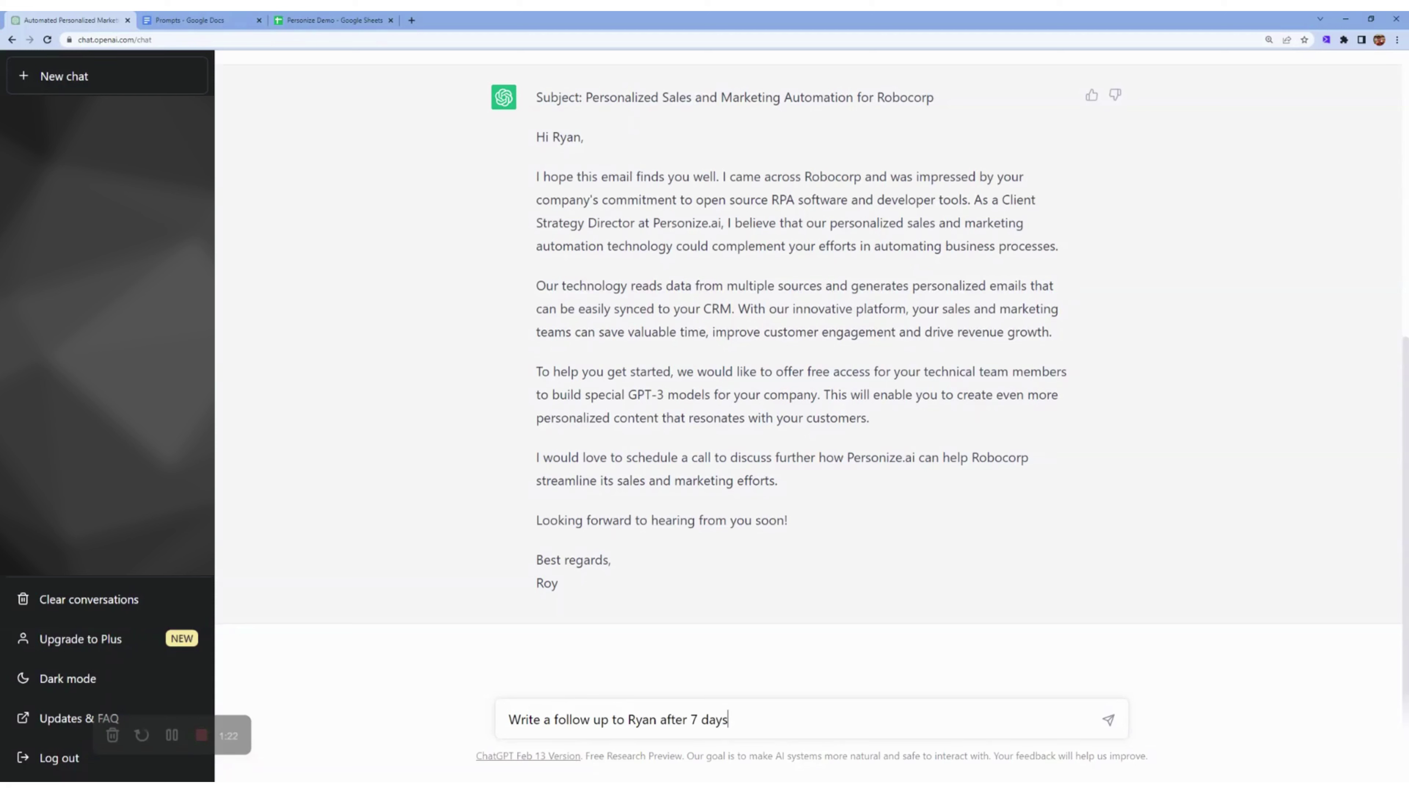
type(" if he does not reply to Roy")
key("BackSpace")
key("BackSpace")
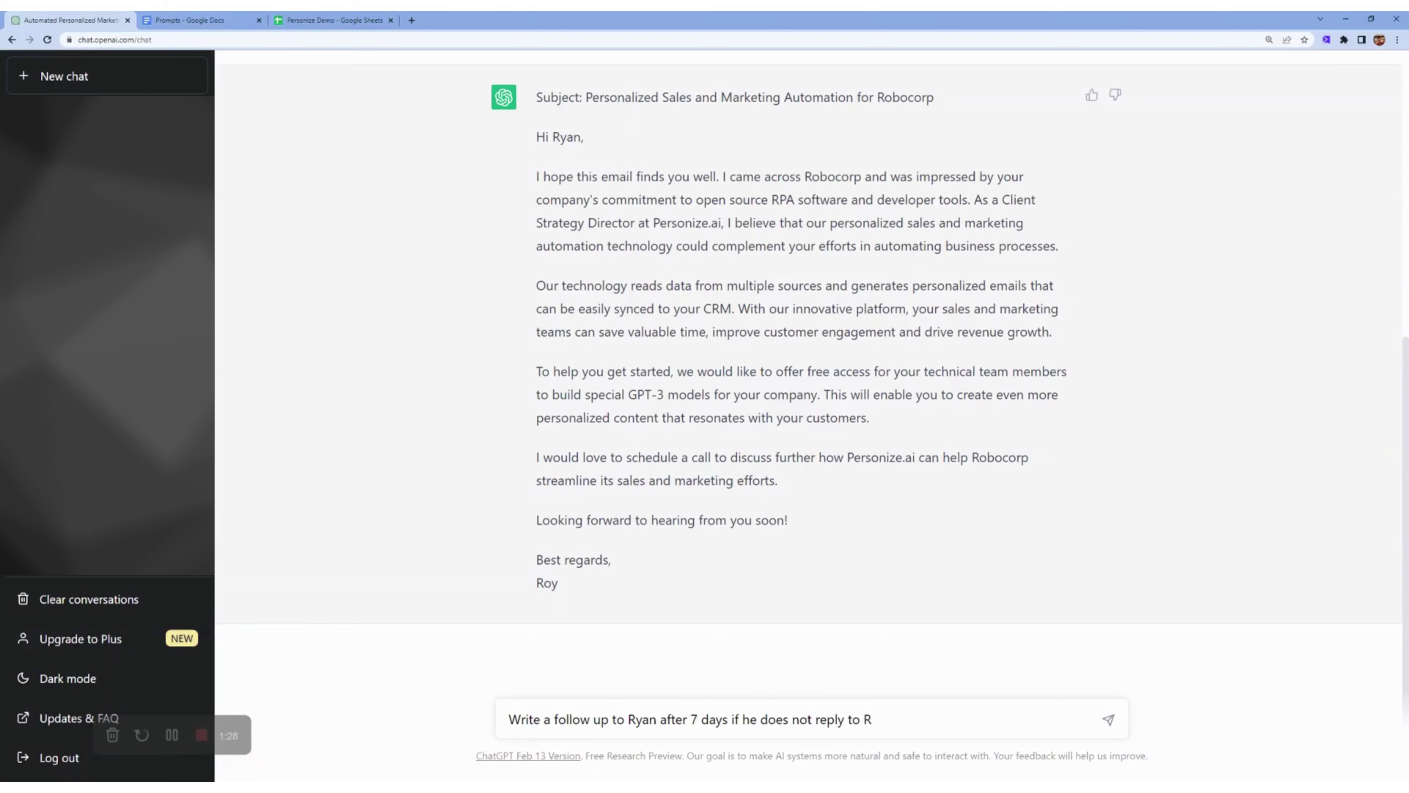
type("oy")
key("Return")
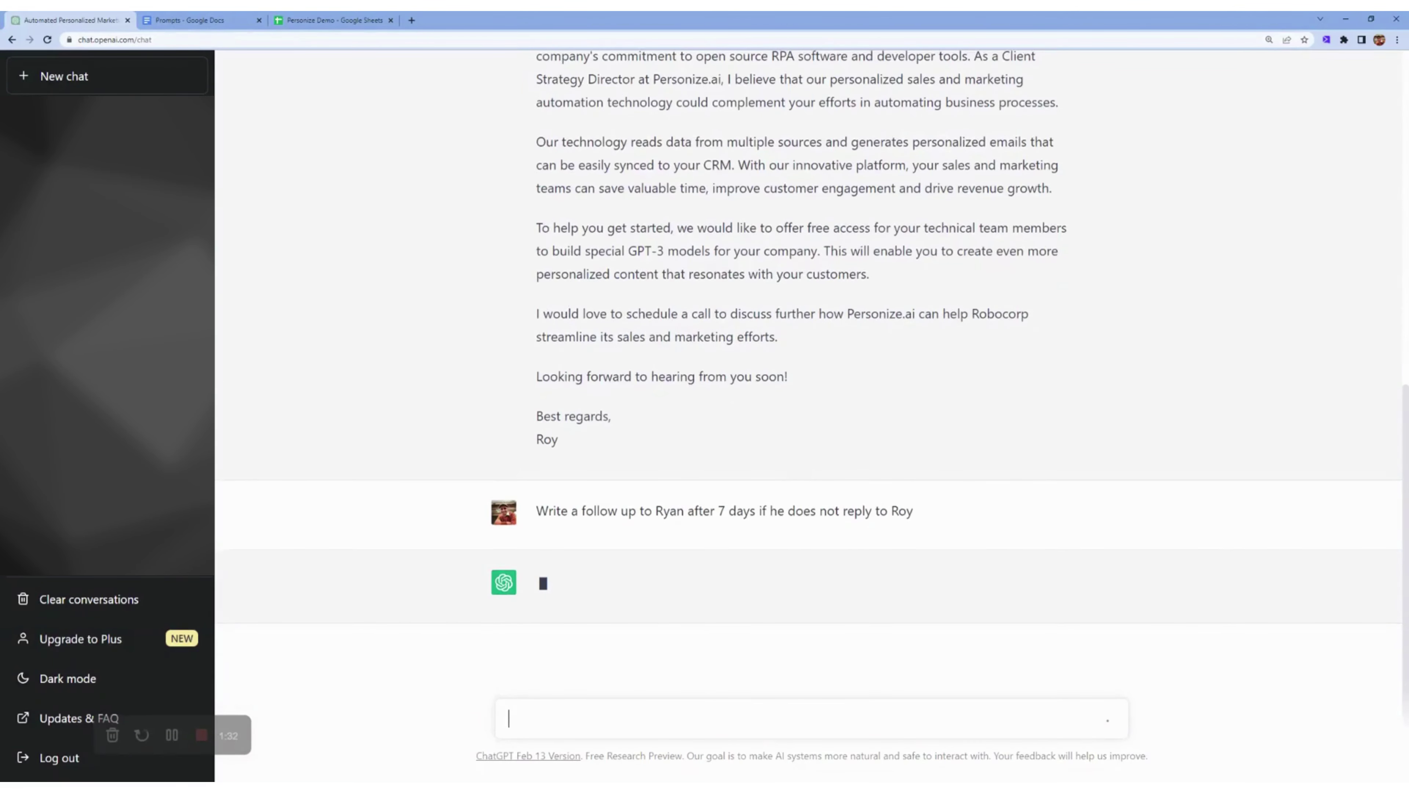
Review the first generated email and the follow-up email in the ChatGPT conversation
left_click_drag(937, 511, 536, 71)
scroll(555, 511, "up", 2)
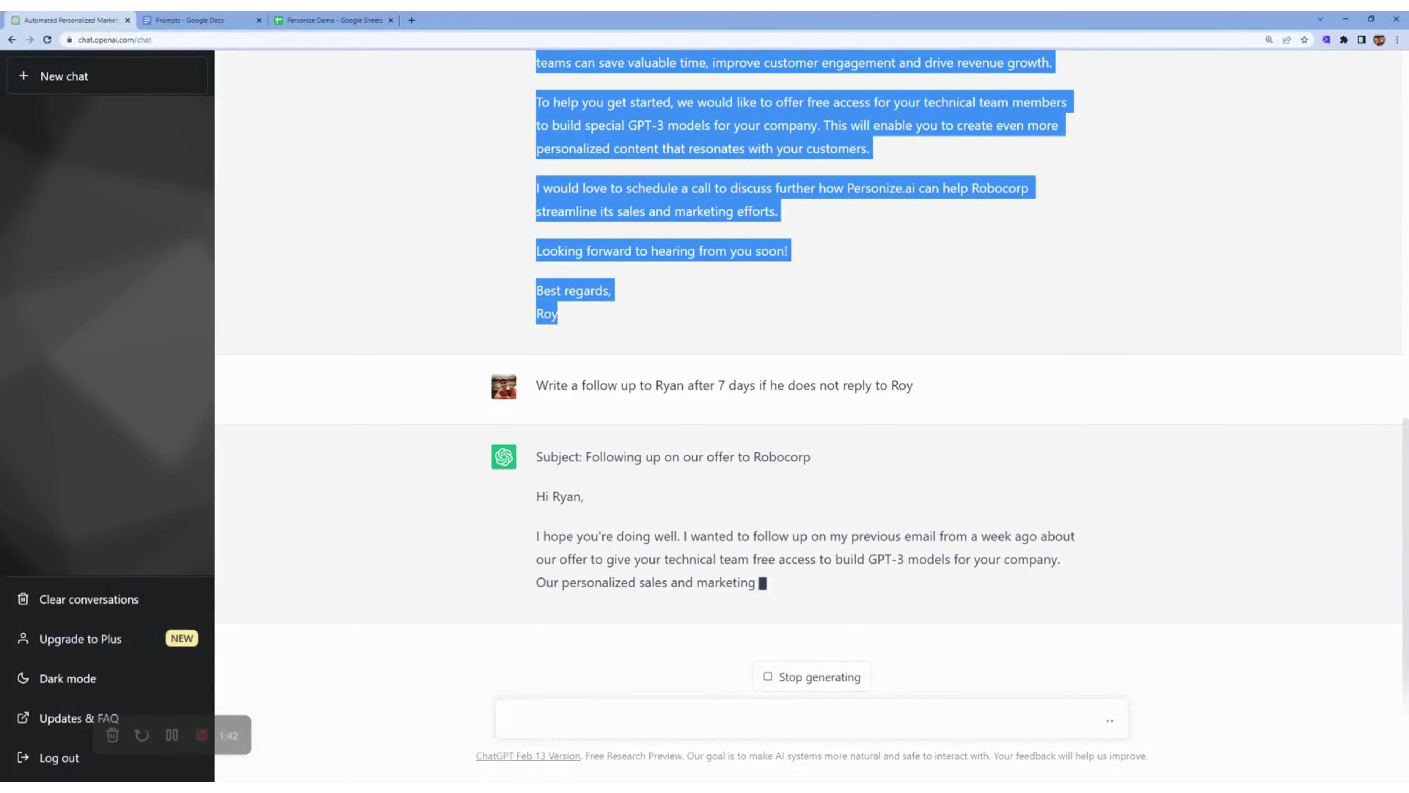
left_click(944, 551)
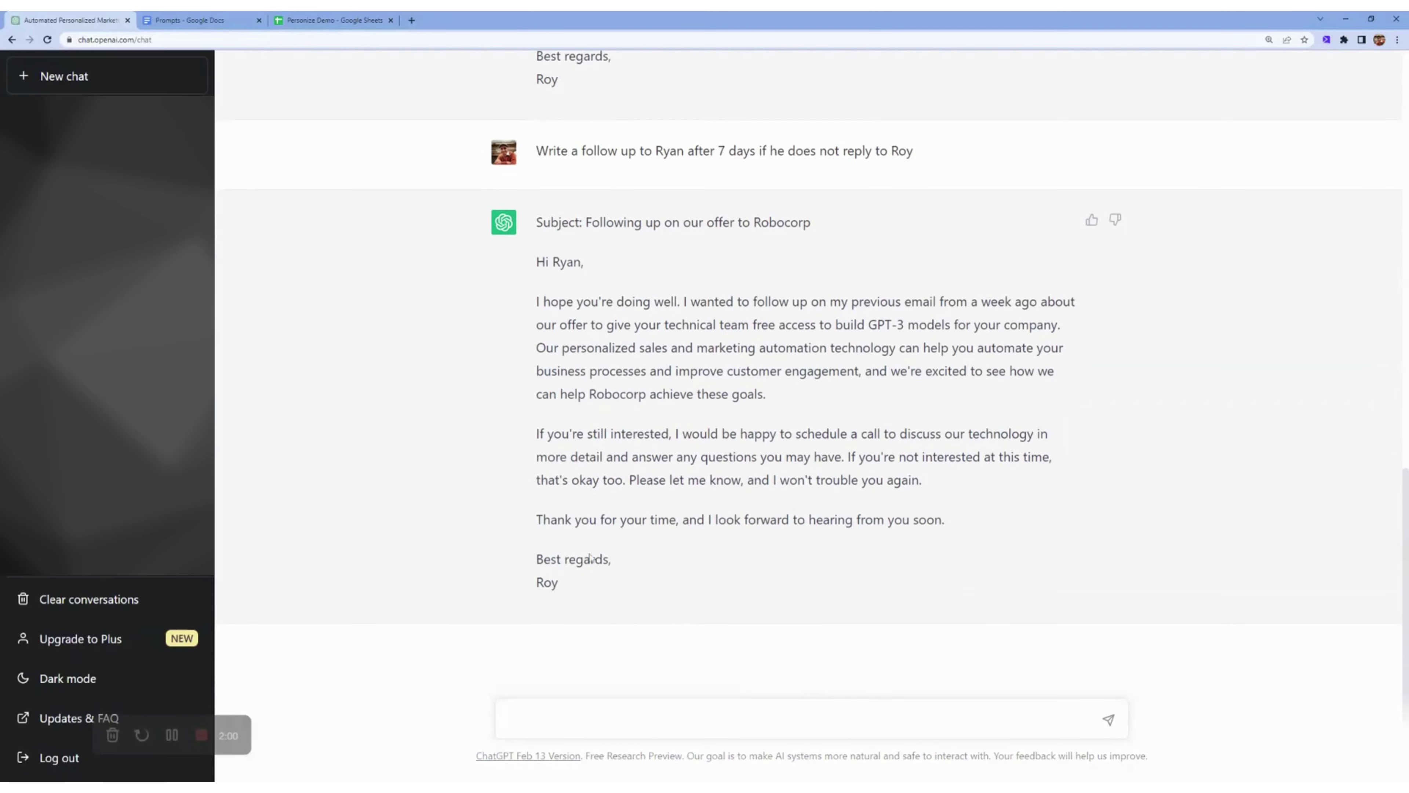
scroll(591, 361, "up", 9)
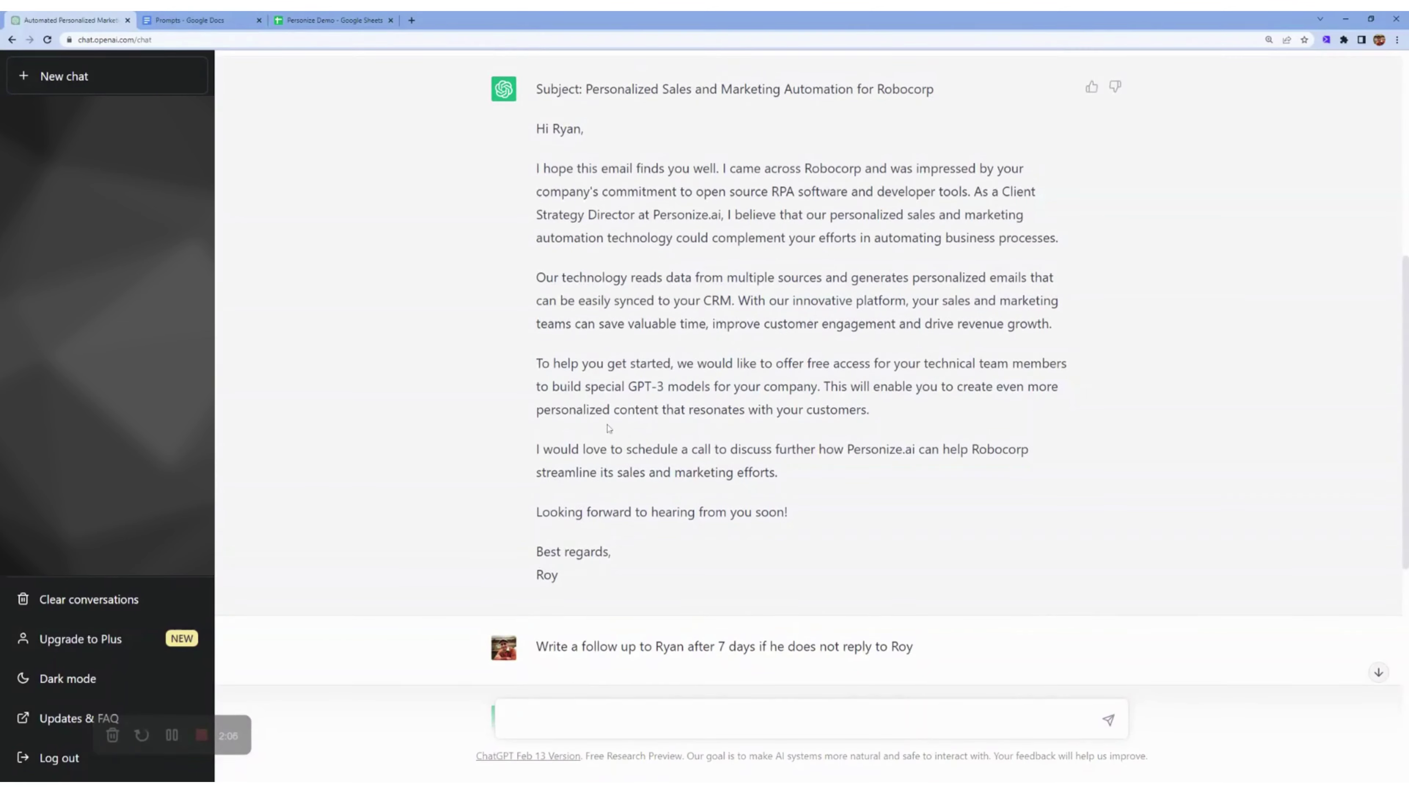
left_click_drag(580, 581, 535, 129)
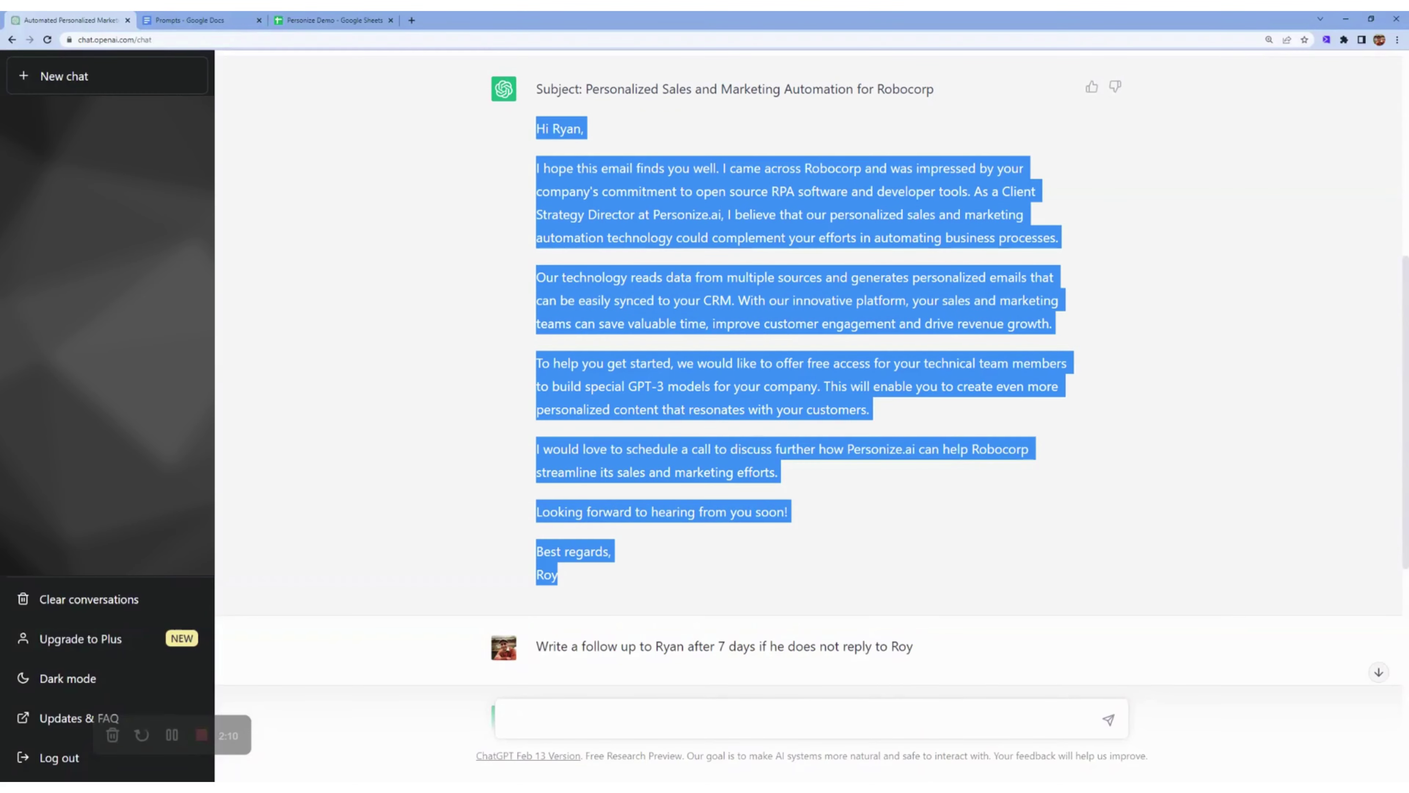
scroll(721, 555, "down", 8)
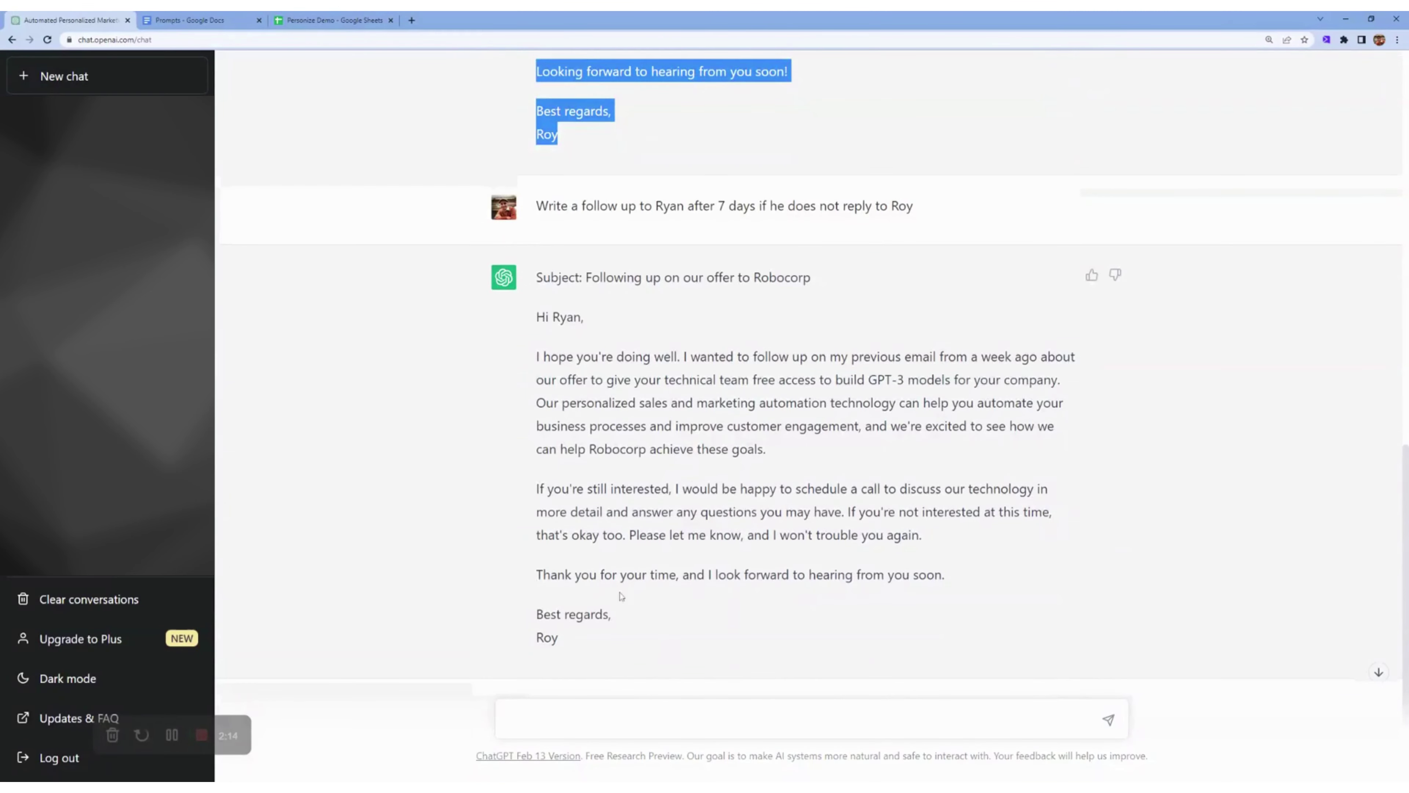
left_click(611, 652)
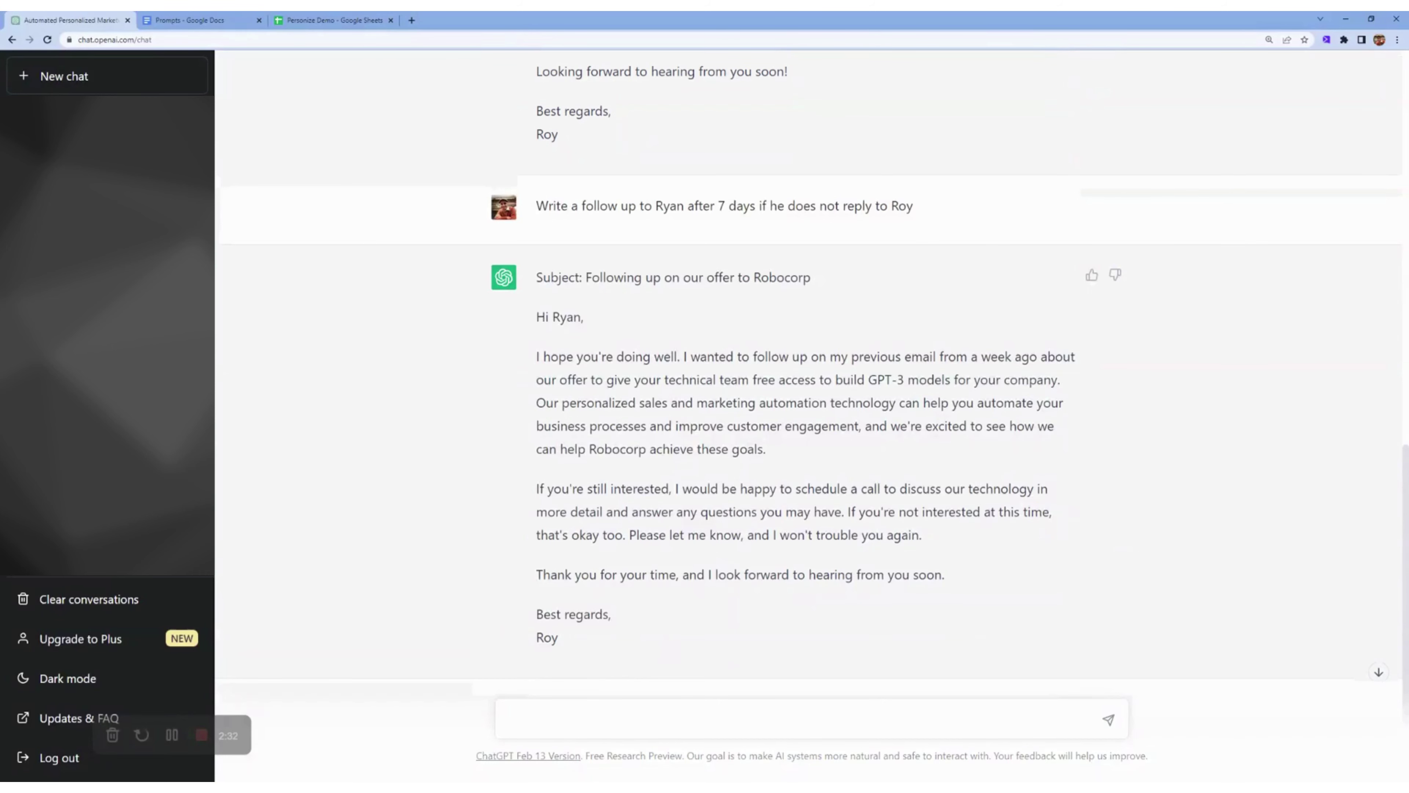
Switch to the Personize Demo spreadsheet and set the external prompt run to type Text with the Davinci engine
left_click(332, 21)
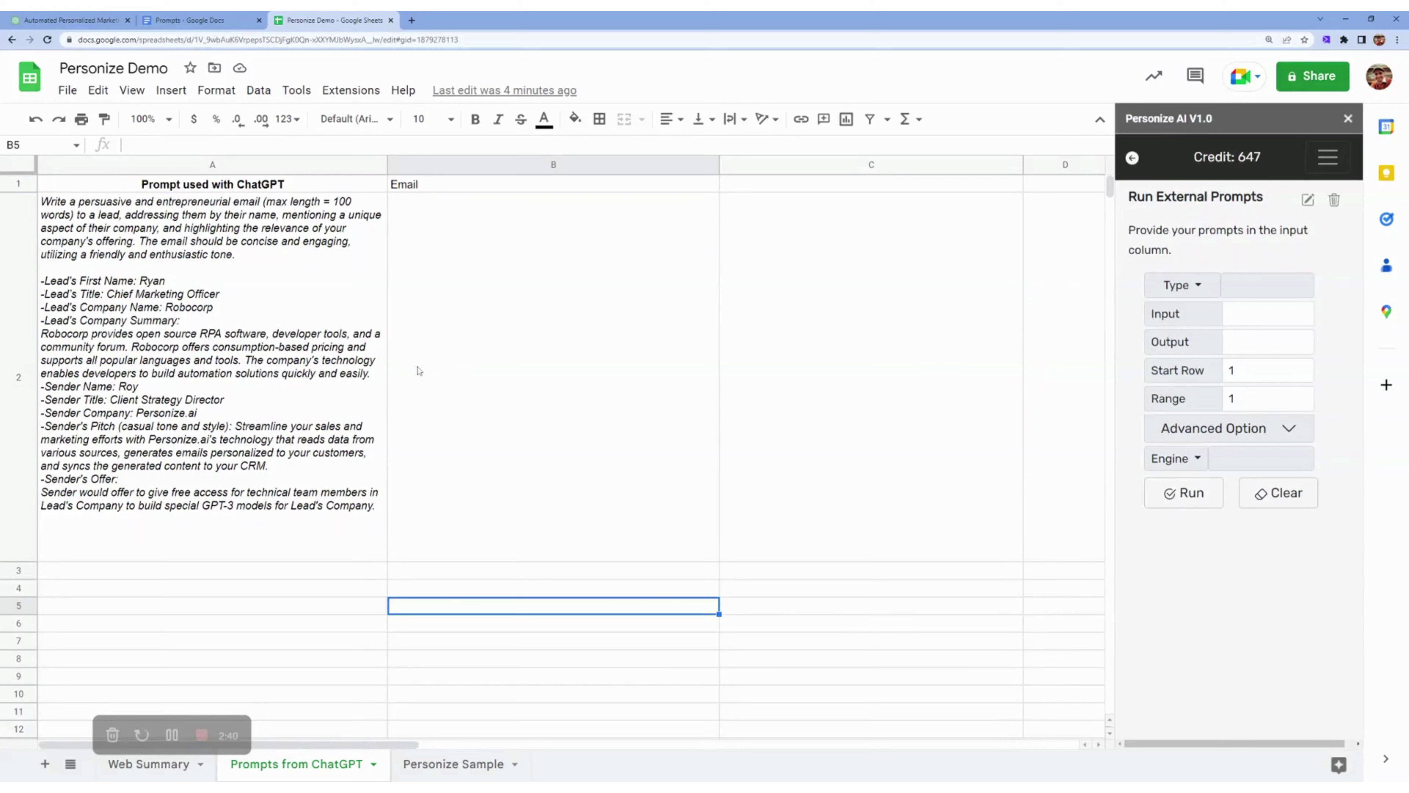
left_click(343, 367)
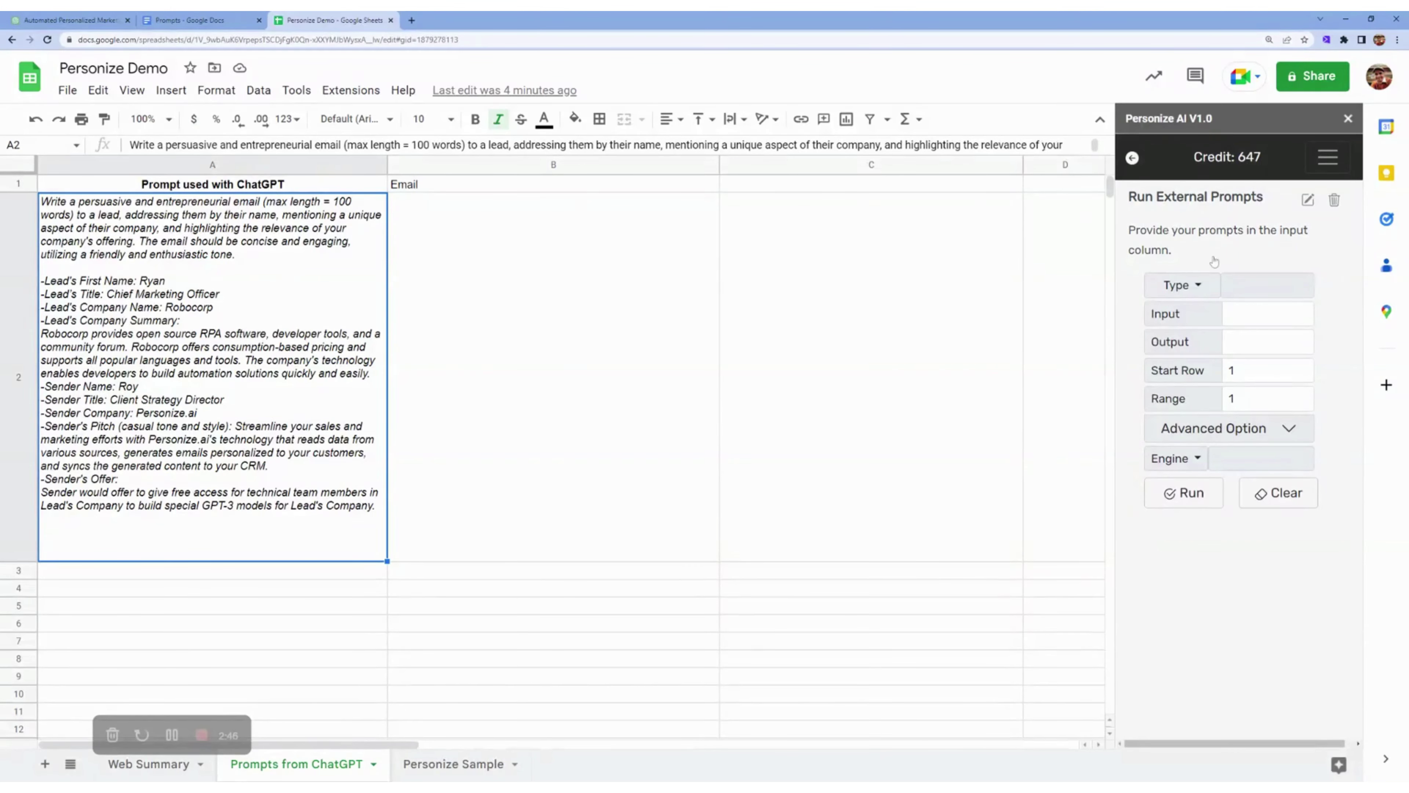
left_click(1183, 285)
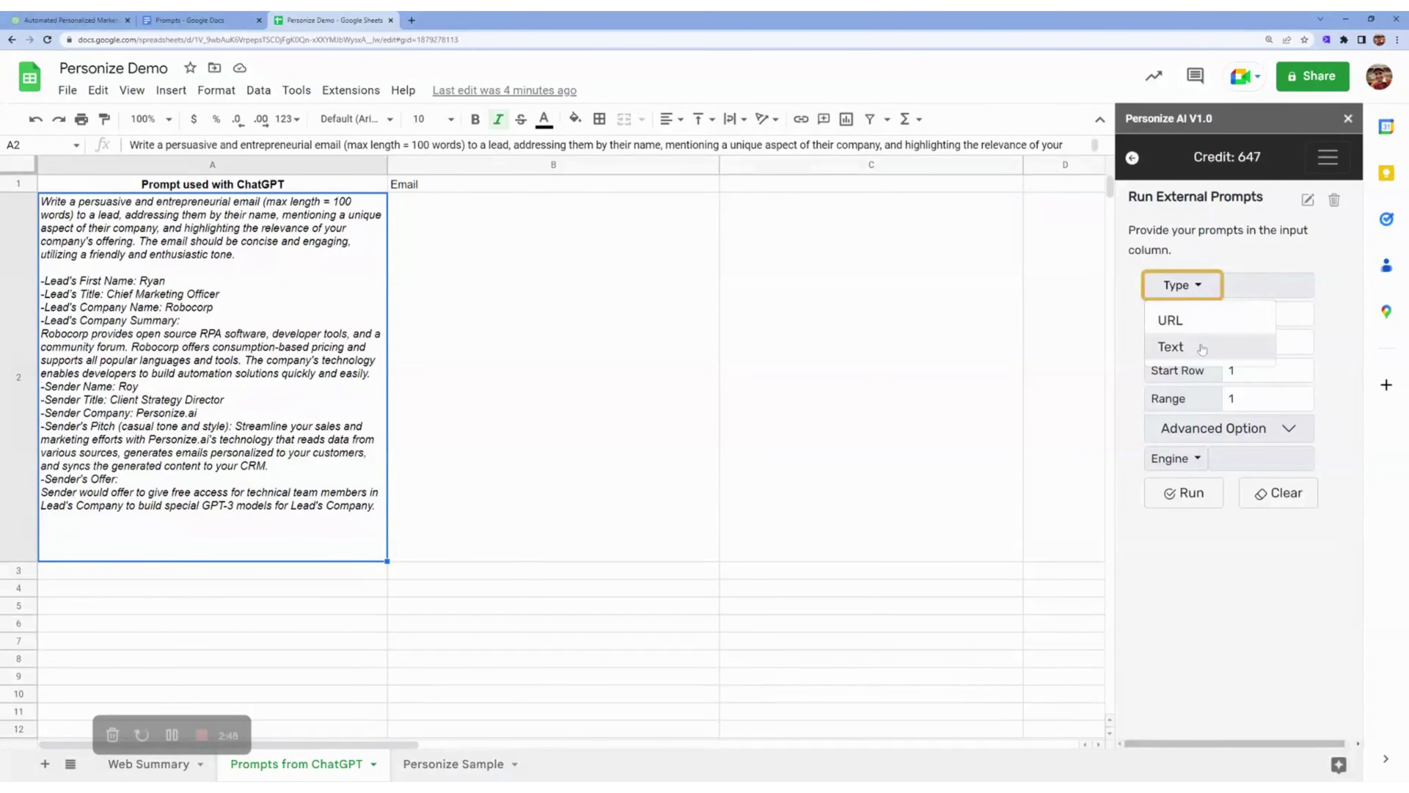
left_click(1198, 350)
left_click(1179, 461)
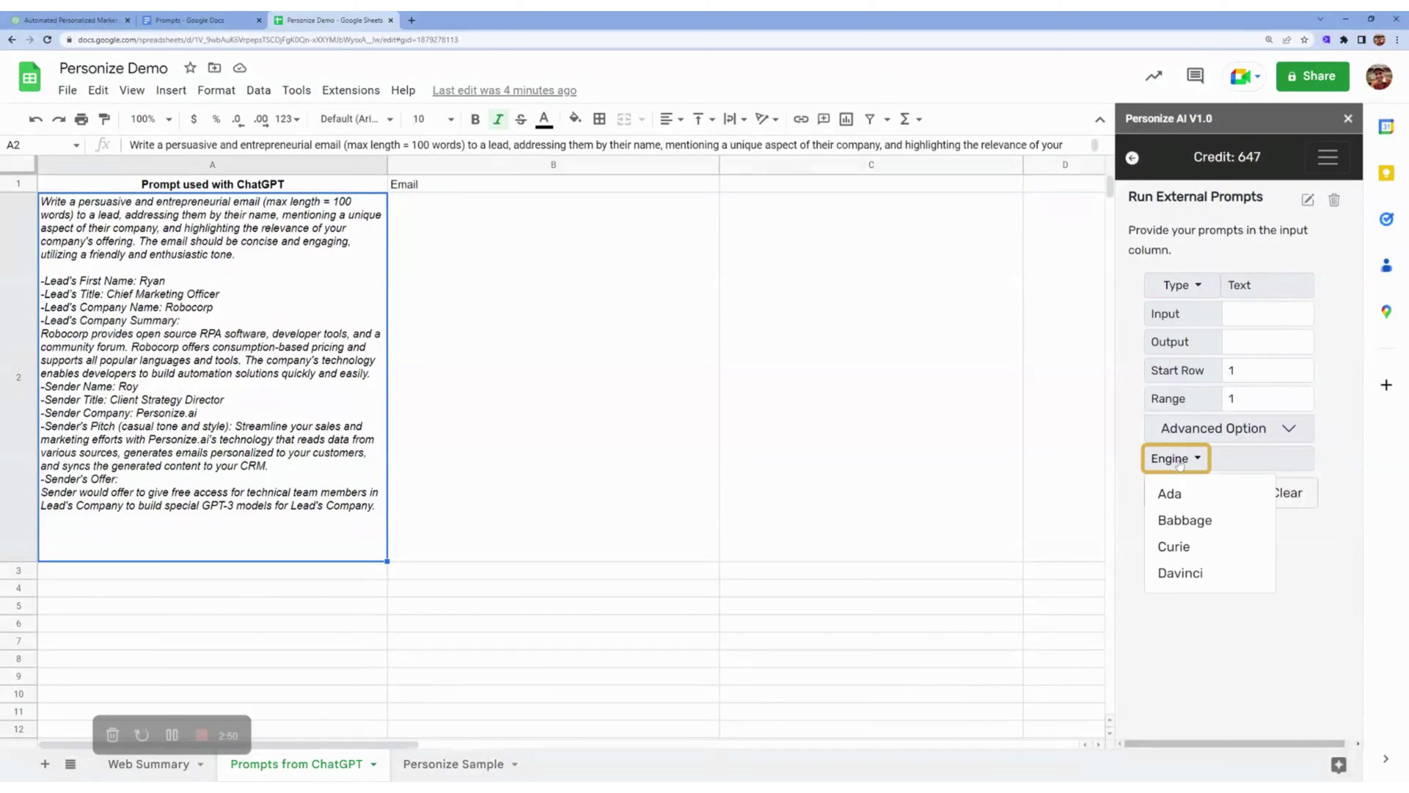
left_click(1206, 578)
Run the external prompt with input column A, output column B and start row 2 to generate the email
left_click(1265, 314)
left_click(1267, 342)
left_click(1265, 370)
key("BackSpace")
type("2")
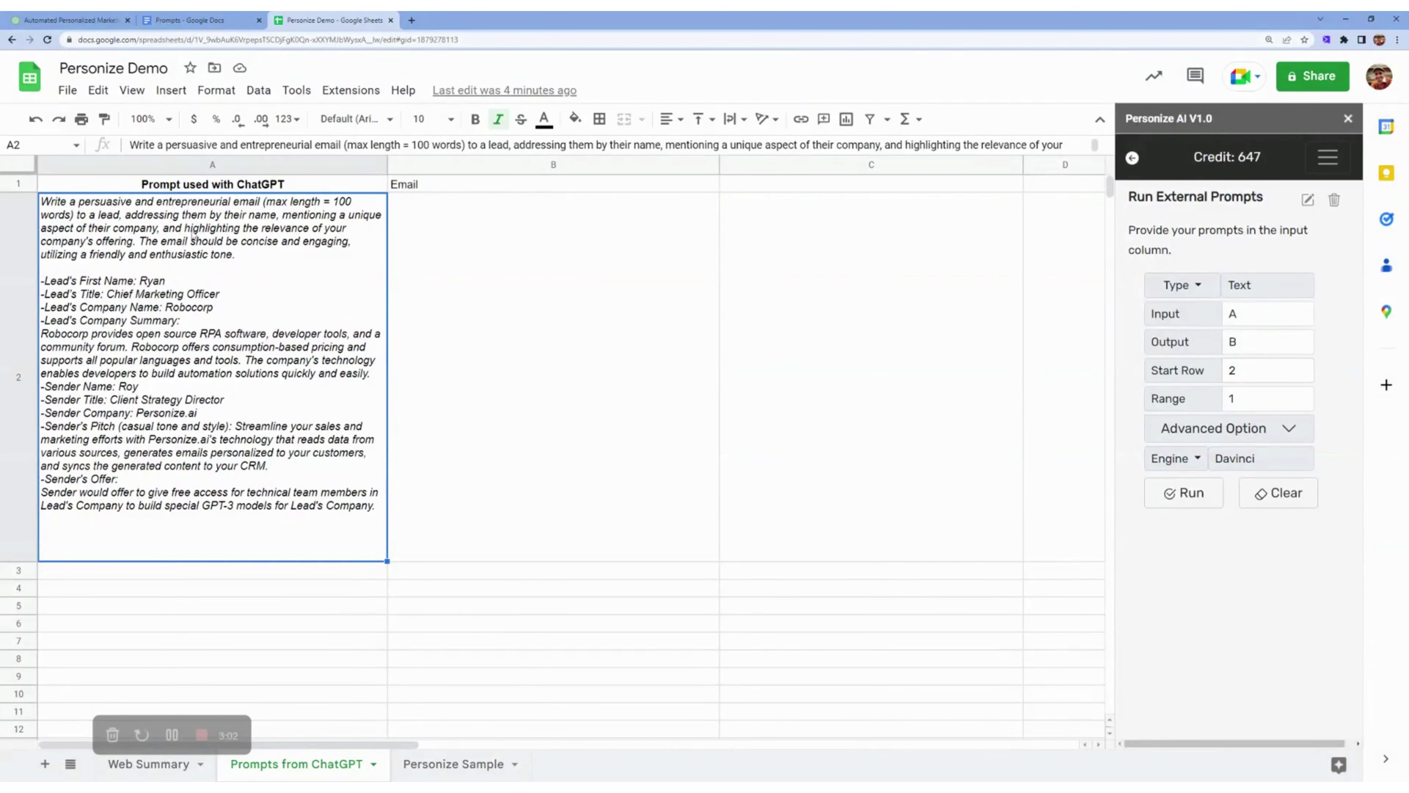
left_click(485, 269)
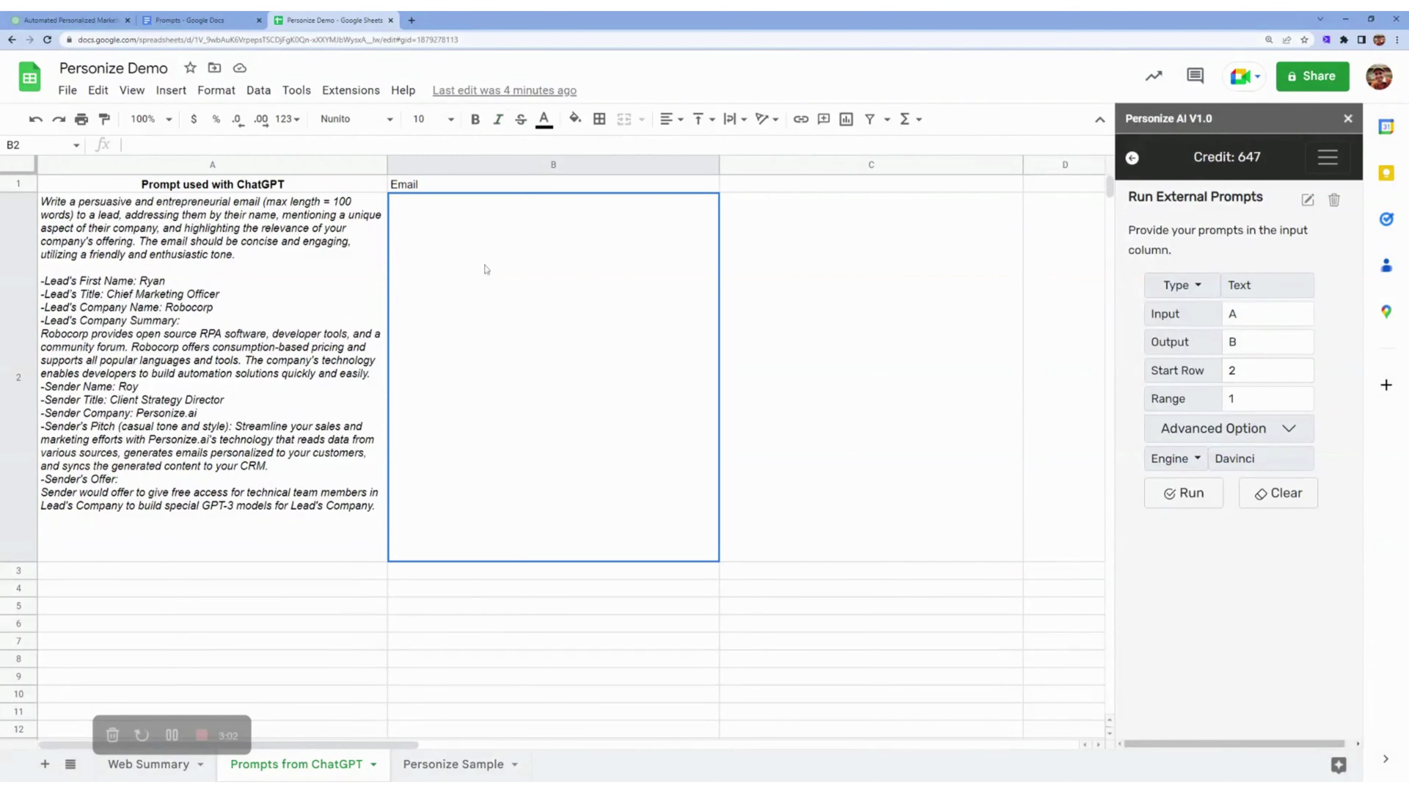
left_click(1190, 501)
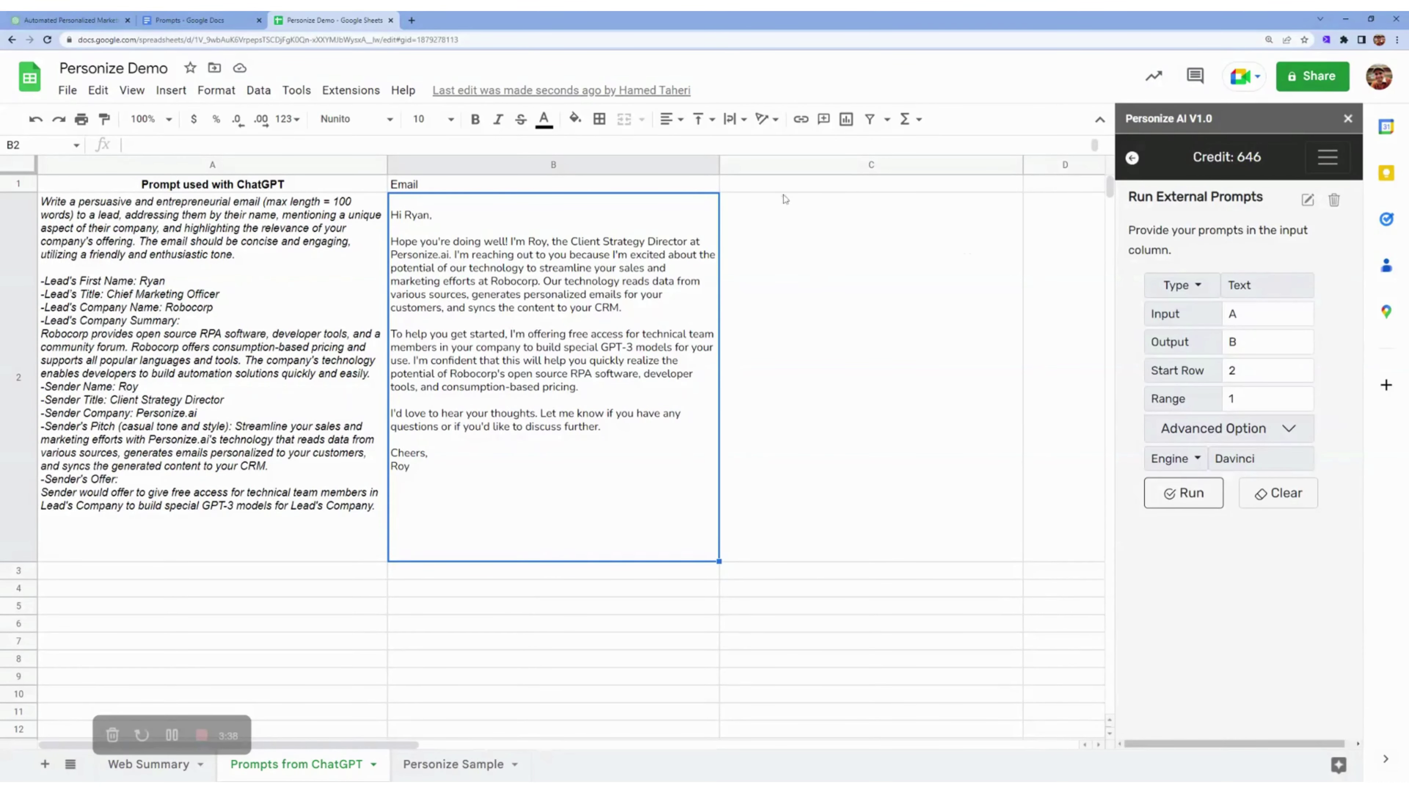
Open the Personize Sample sheet and look through the personalized emails generated for the leads
left_click(476, 772)
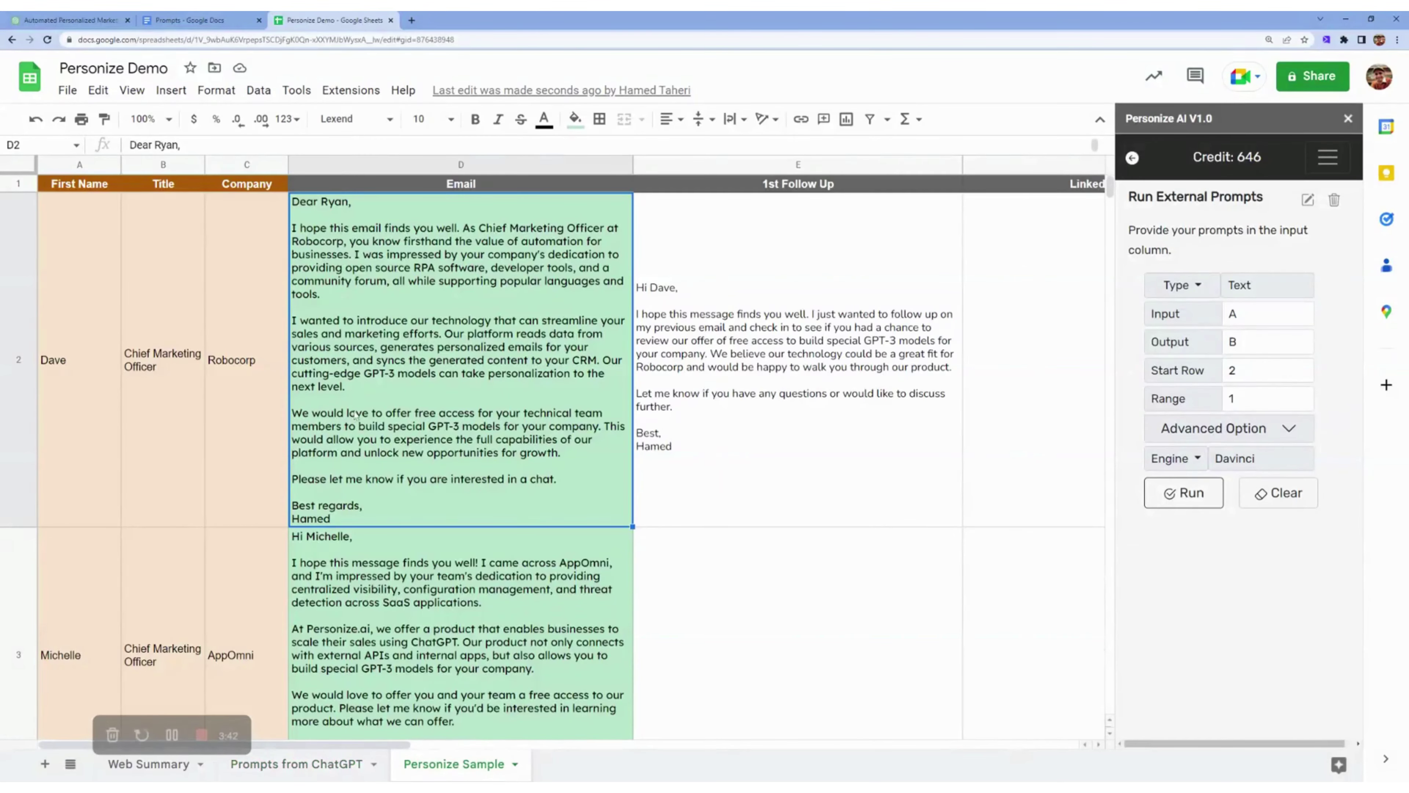
scroll(430, 372, "down", 15)
scroll(460, 464, "down", 10)
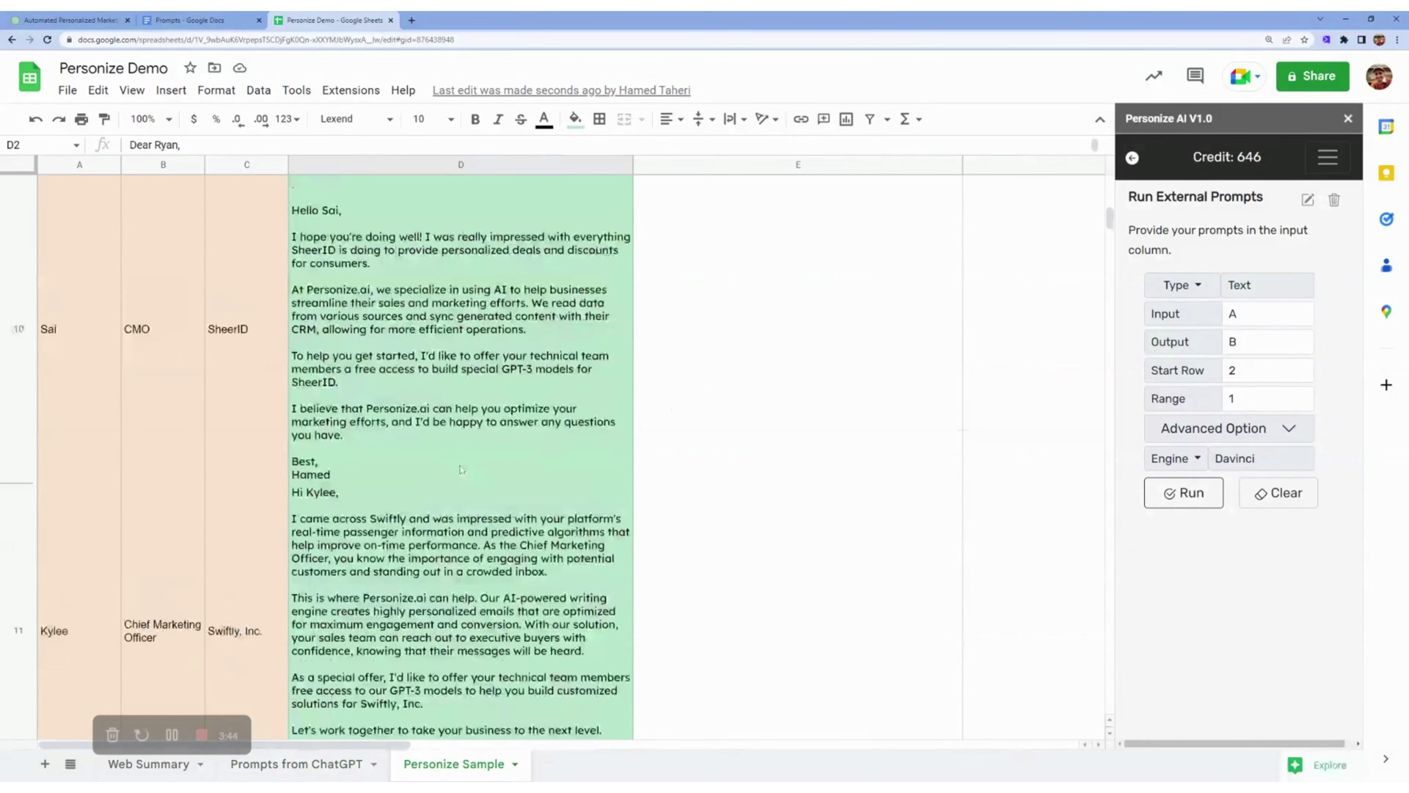
scroll(456, 453, "down", 15)
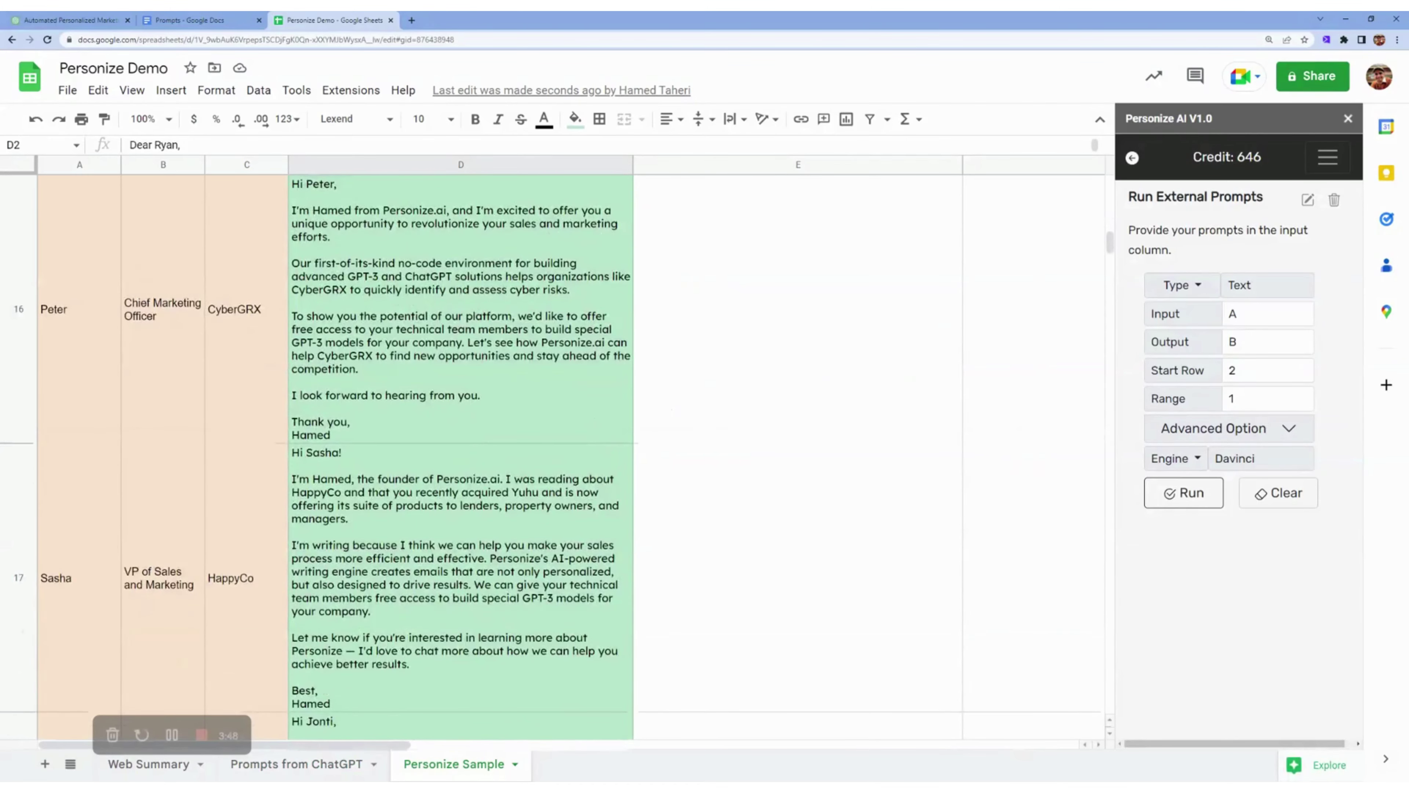
Set the external prompt run's range to 1000 rows
left_click(1234, 399)
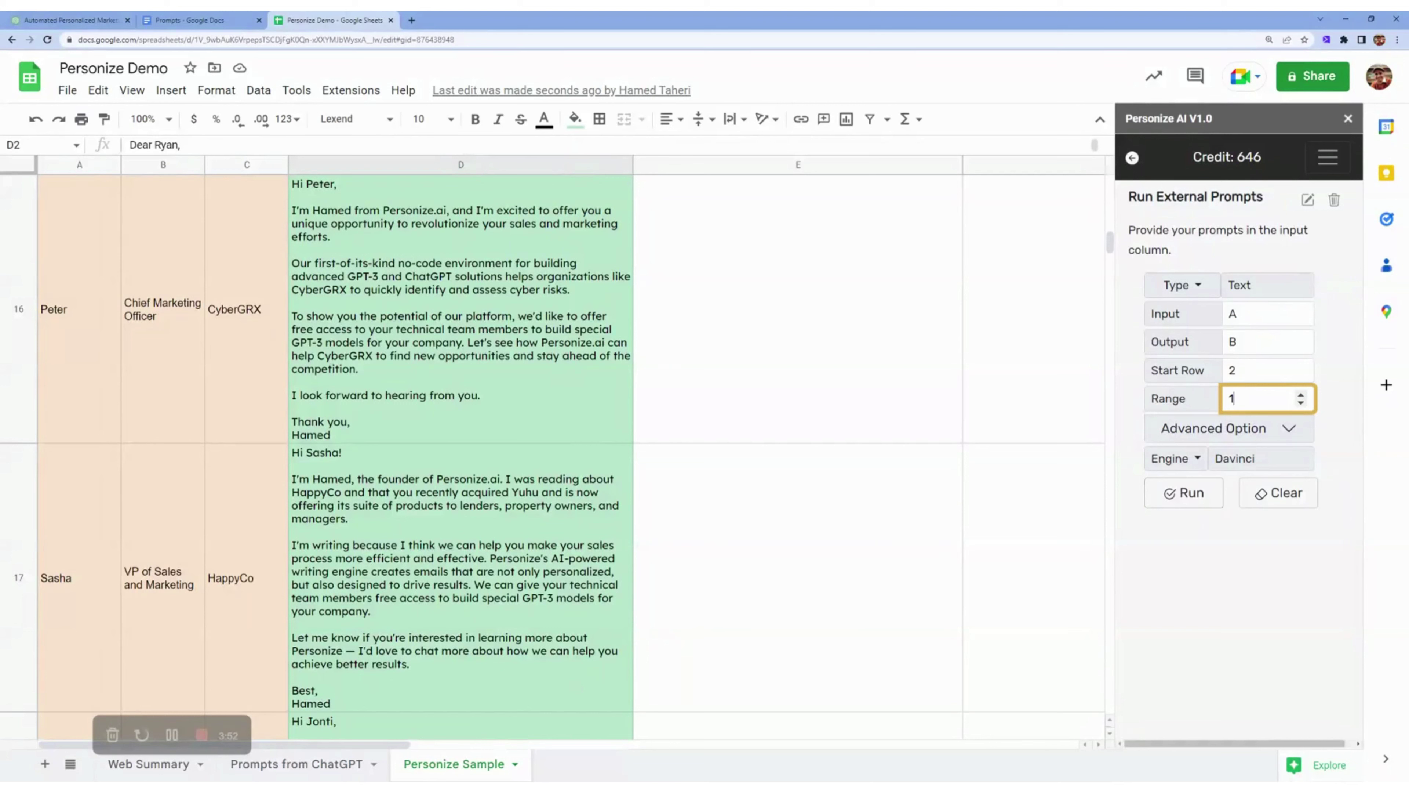
left_click(1233, 314)
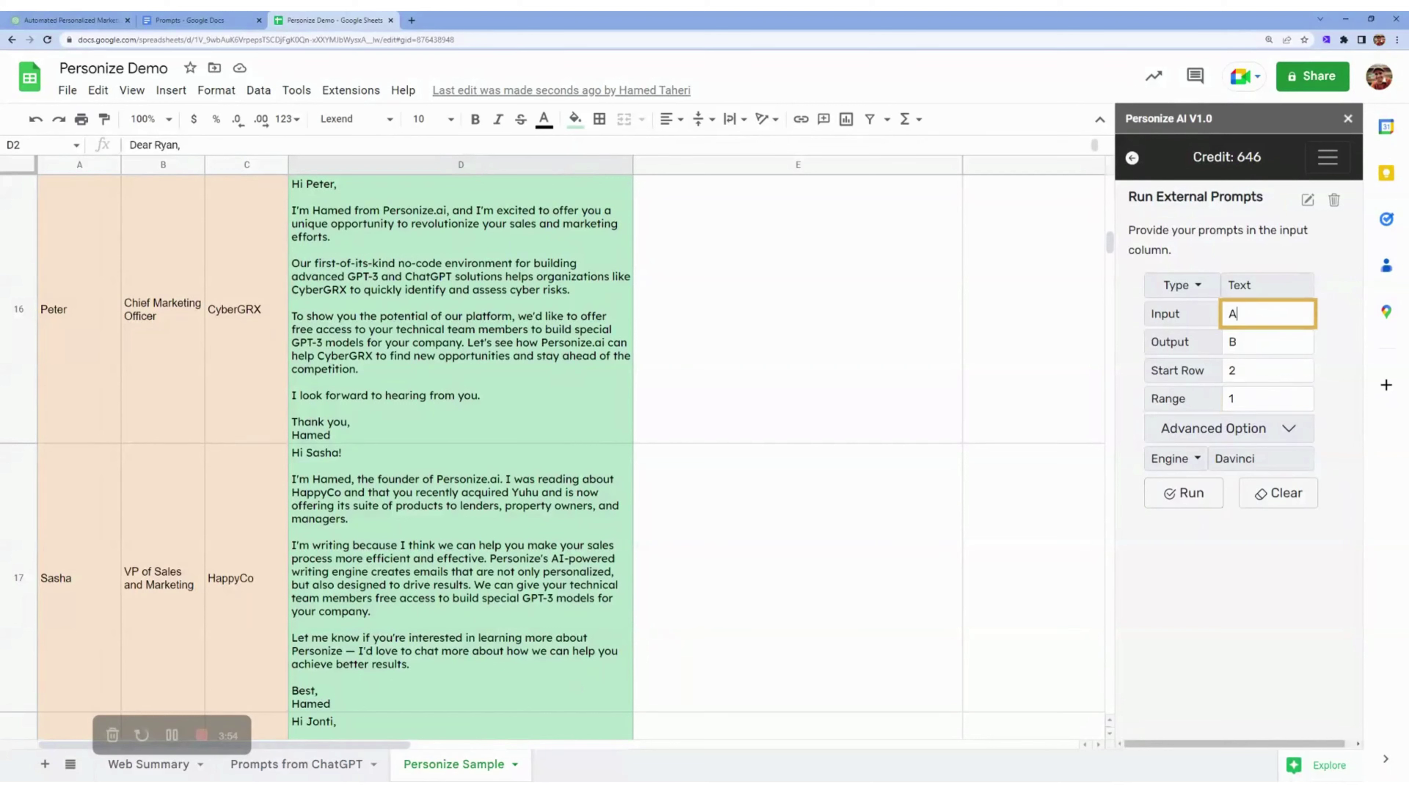
double_click(1233, 313)
left_click(1232, 342)
left_click(1232, 370)
left_click(1233, 399)
type("000")
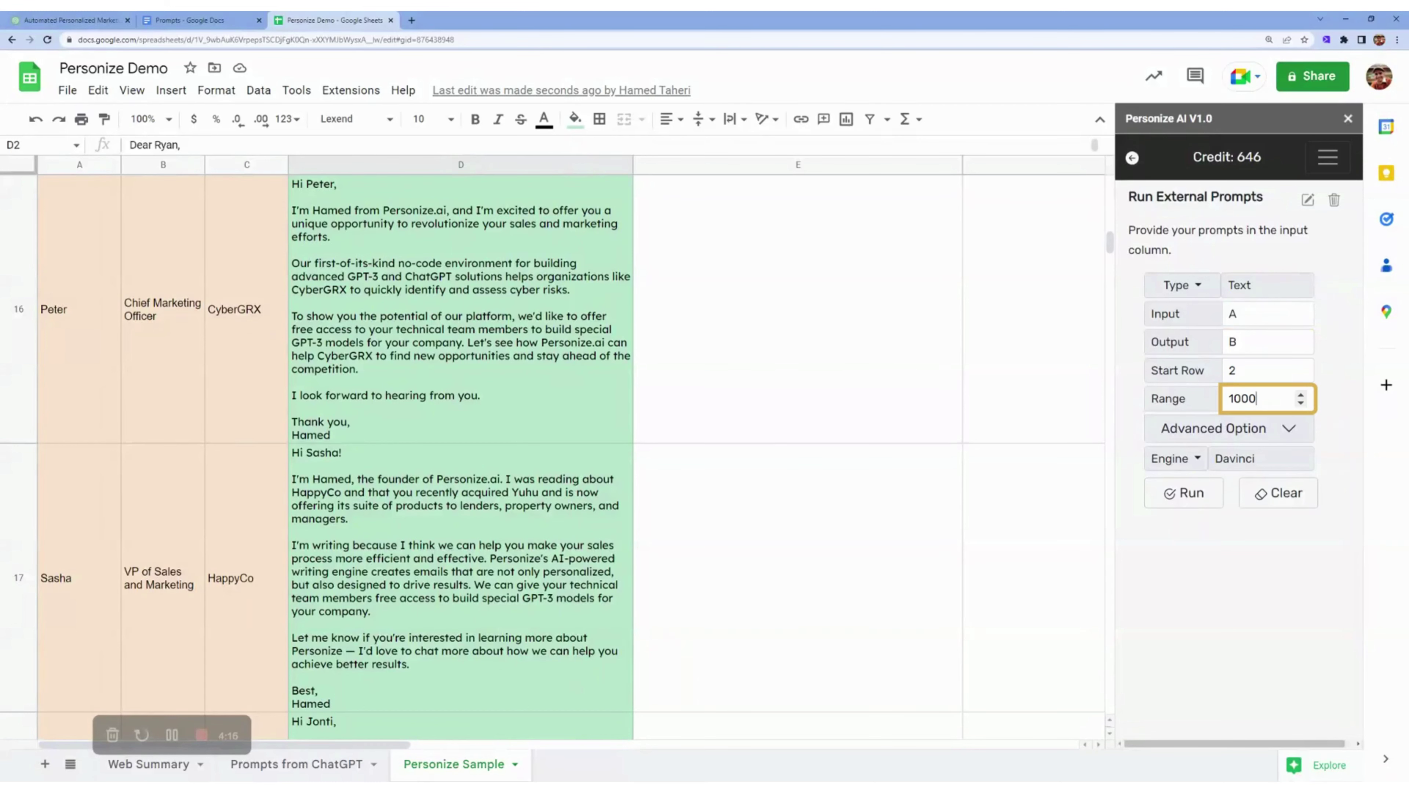
Examine the sample emails around rows 16 to 20 and the 1st Follow Up message in row 2
left_click_drag(497, 383, 473, 567)
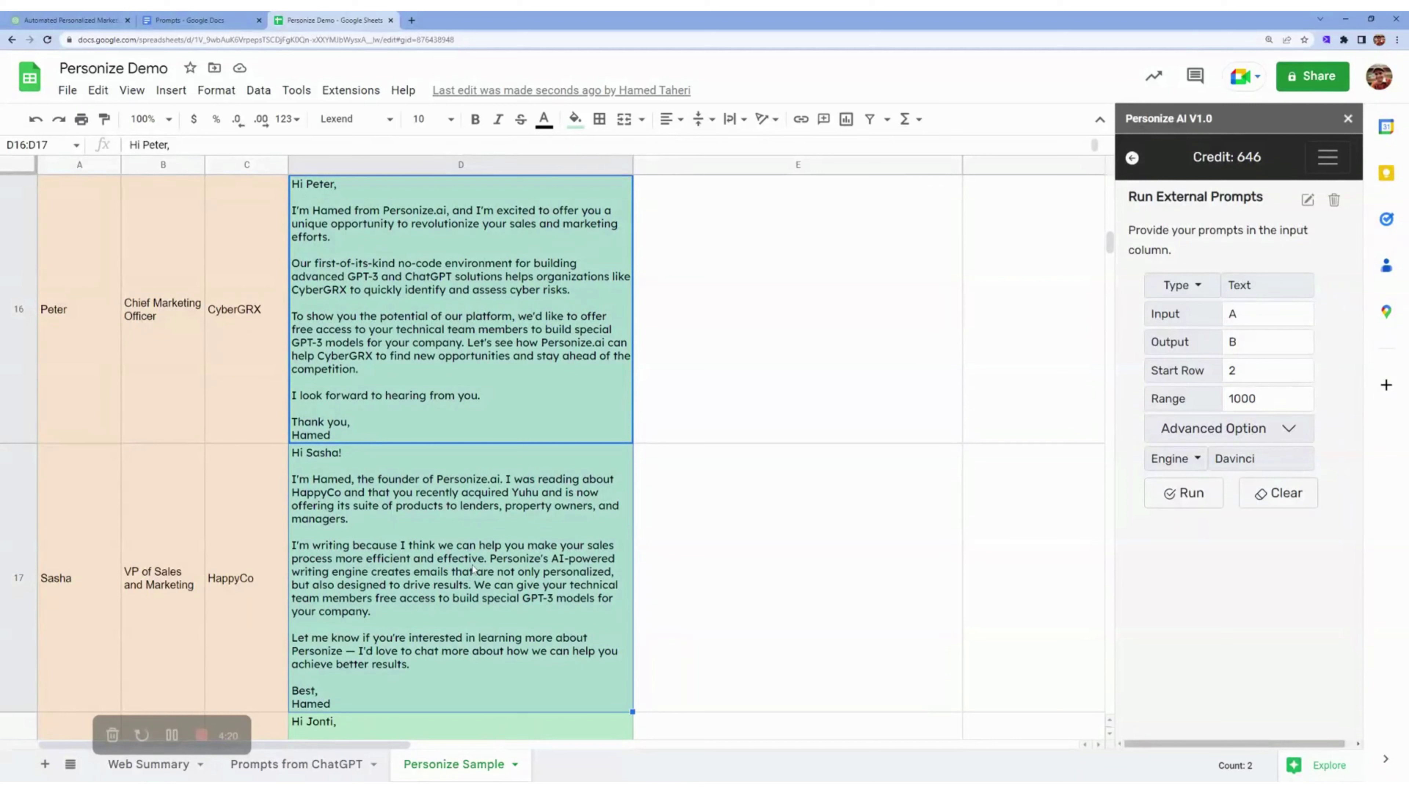
left_click(495, 523)
scroll(507, 437, "down", 3)
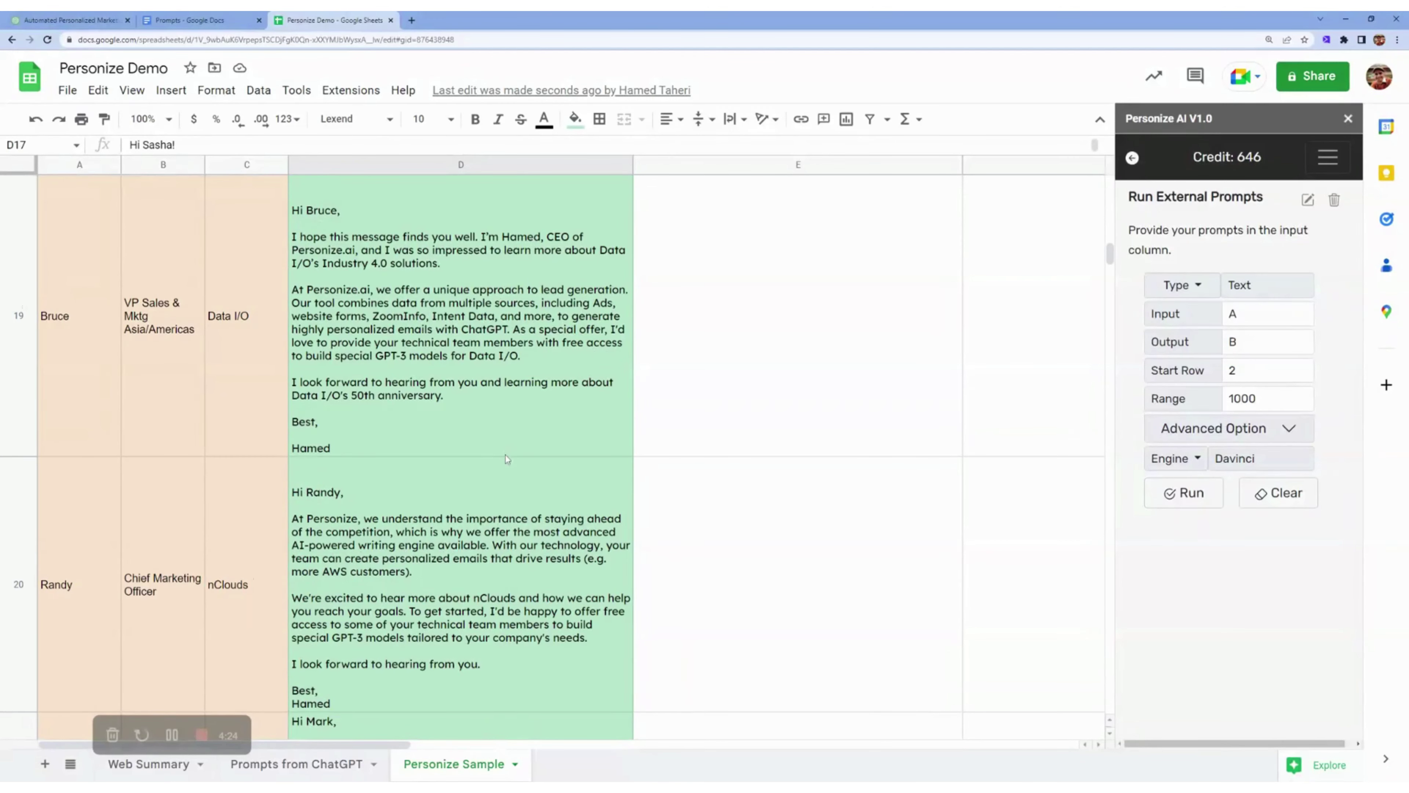
scroll(543, 470, "up", 3)
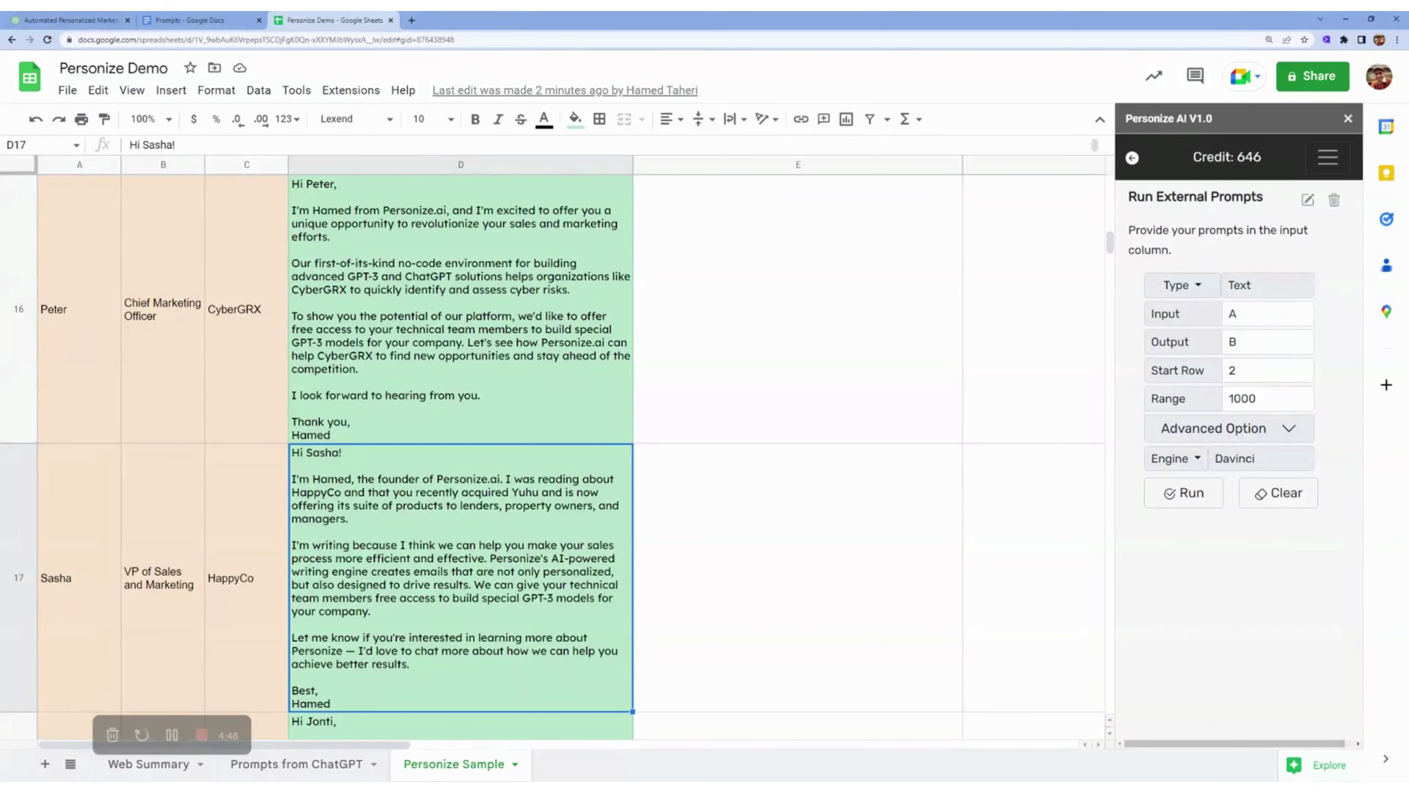
scroll(893, 372, "down", 8)
scroll(893, 371, "up", 1)
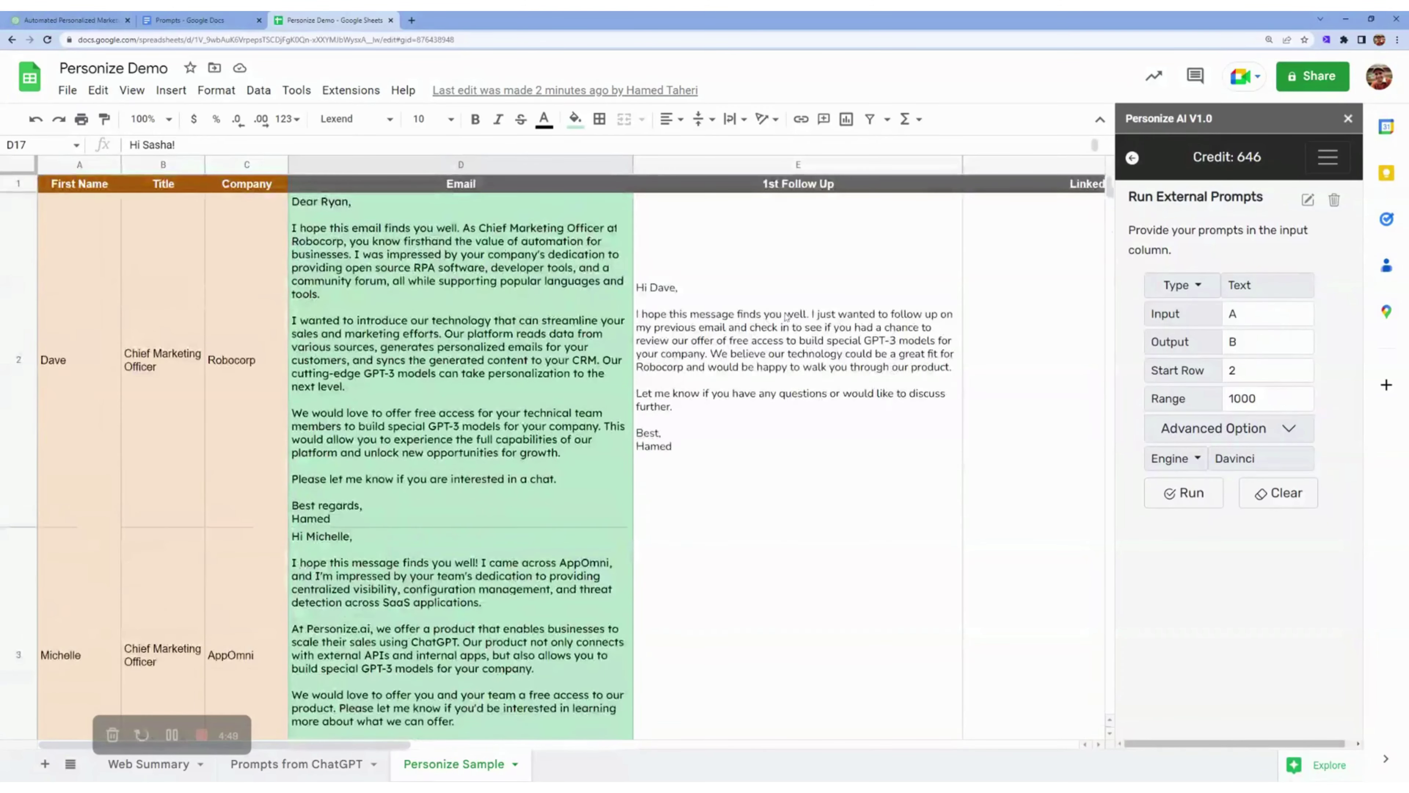
left_click(833, 416)
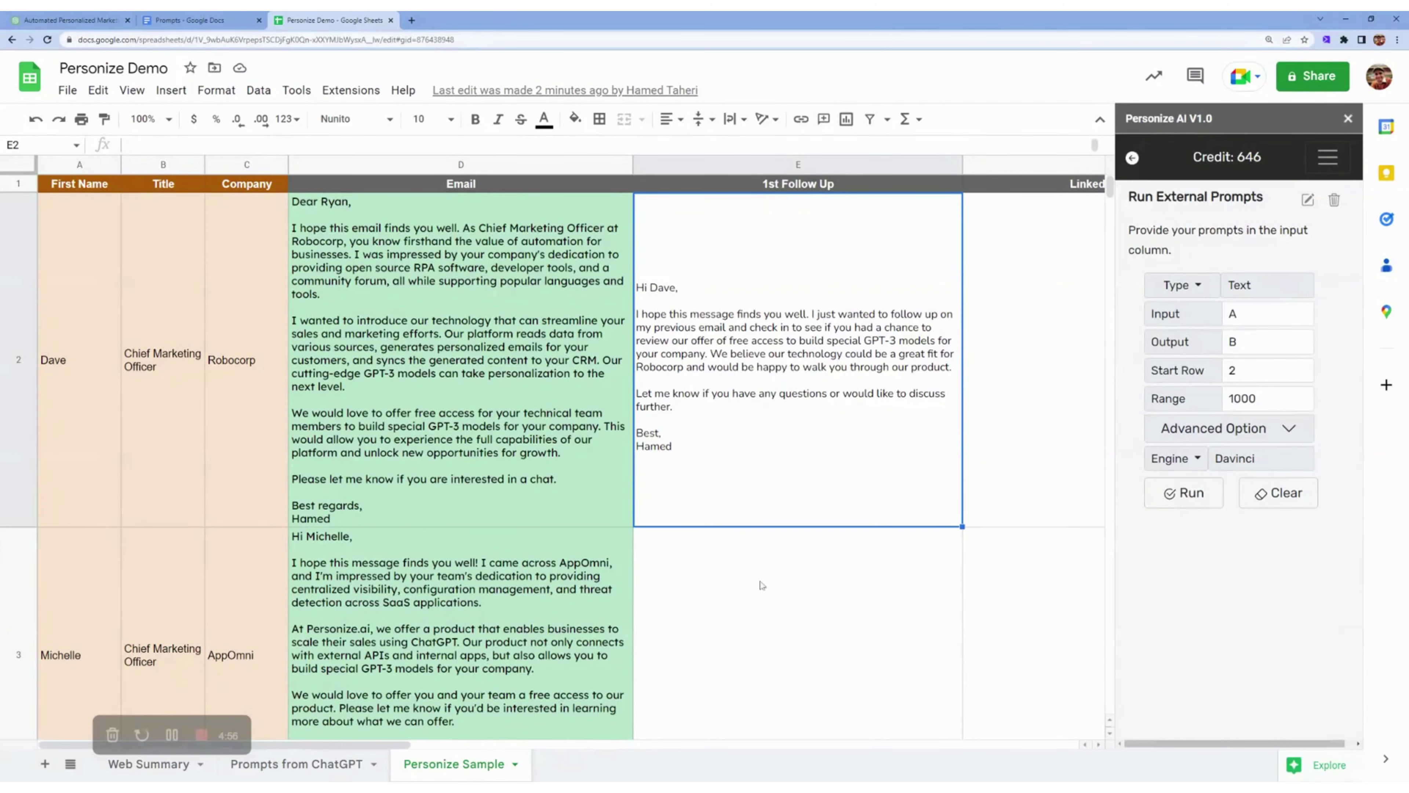
Open the Follow Up Email skill in Personize AI and set its input type to Text
left_click(819, 625)
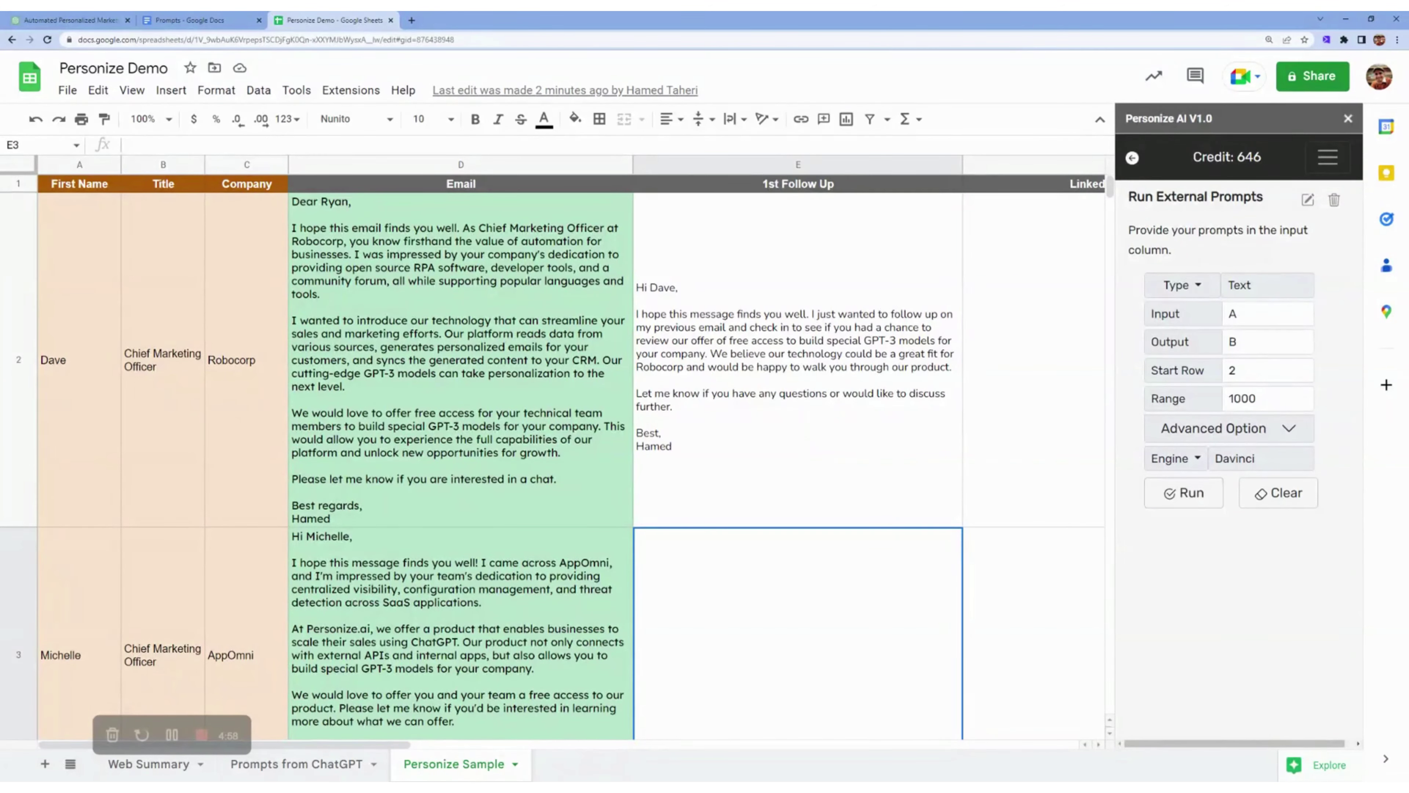
left_click(1133, 158)
scroll(1226, 499, "down", 10)
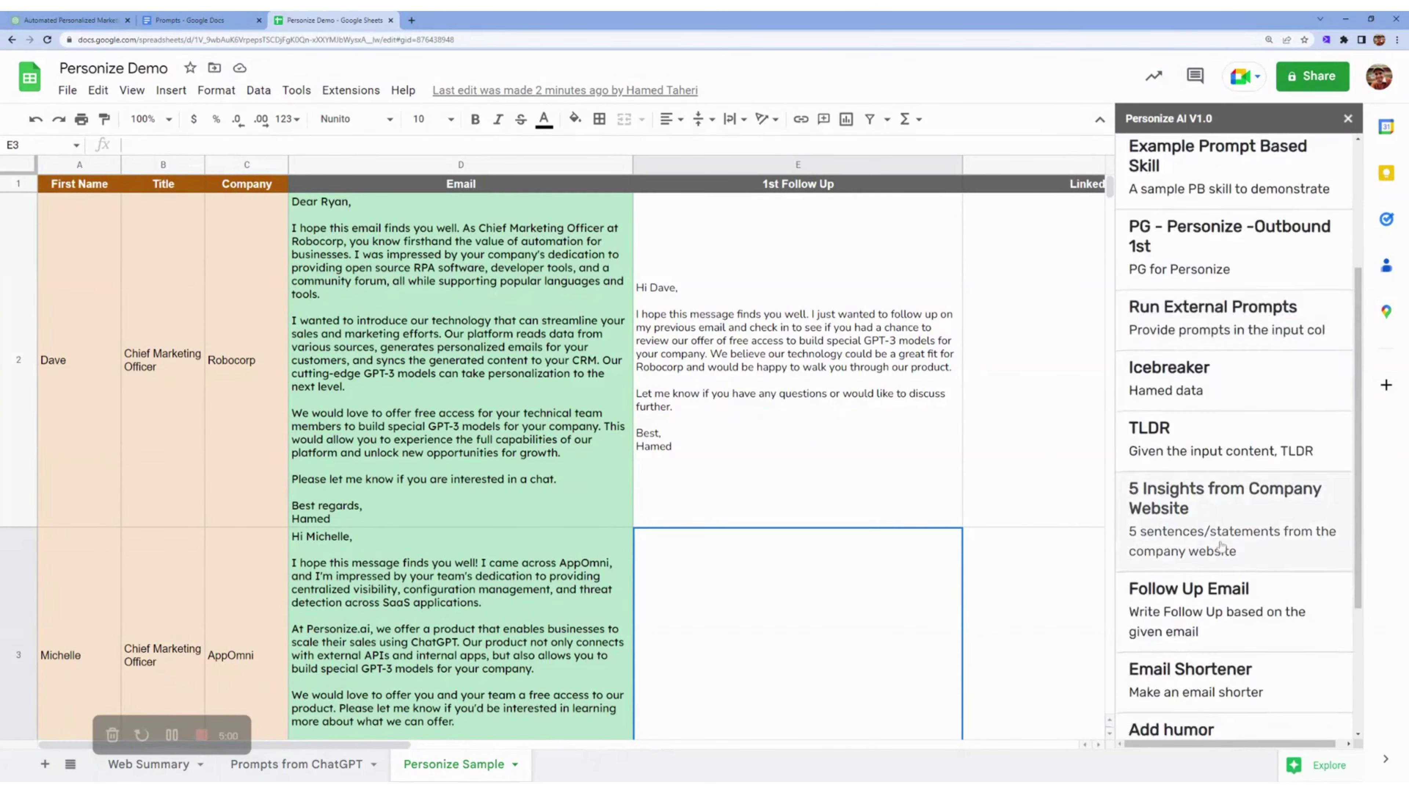
left_click(1227, 515)
left_click(1184, 245)
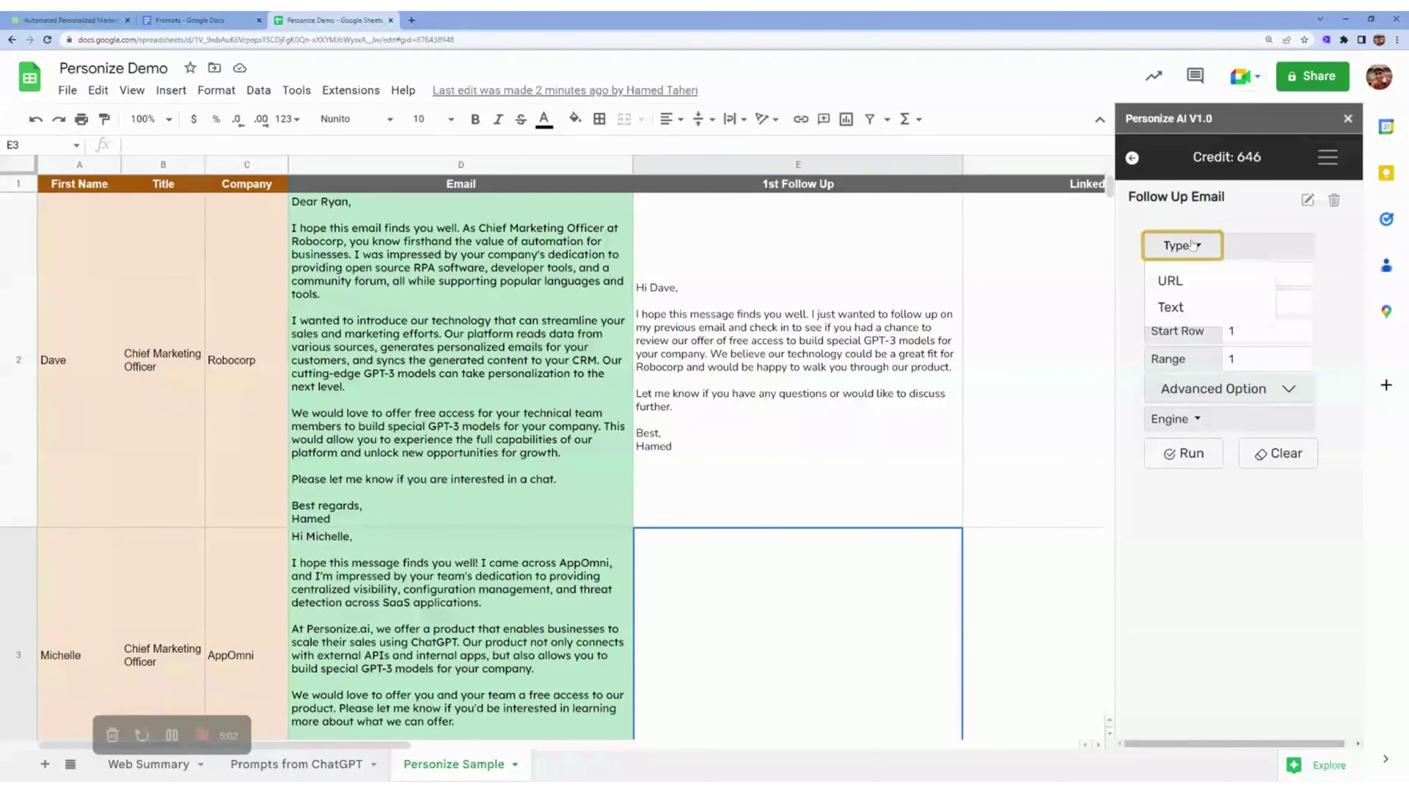
left_click(1201, 306)
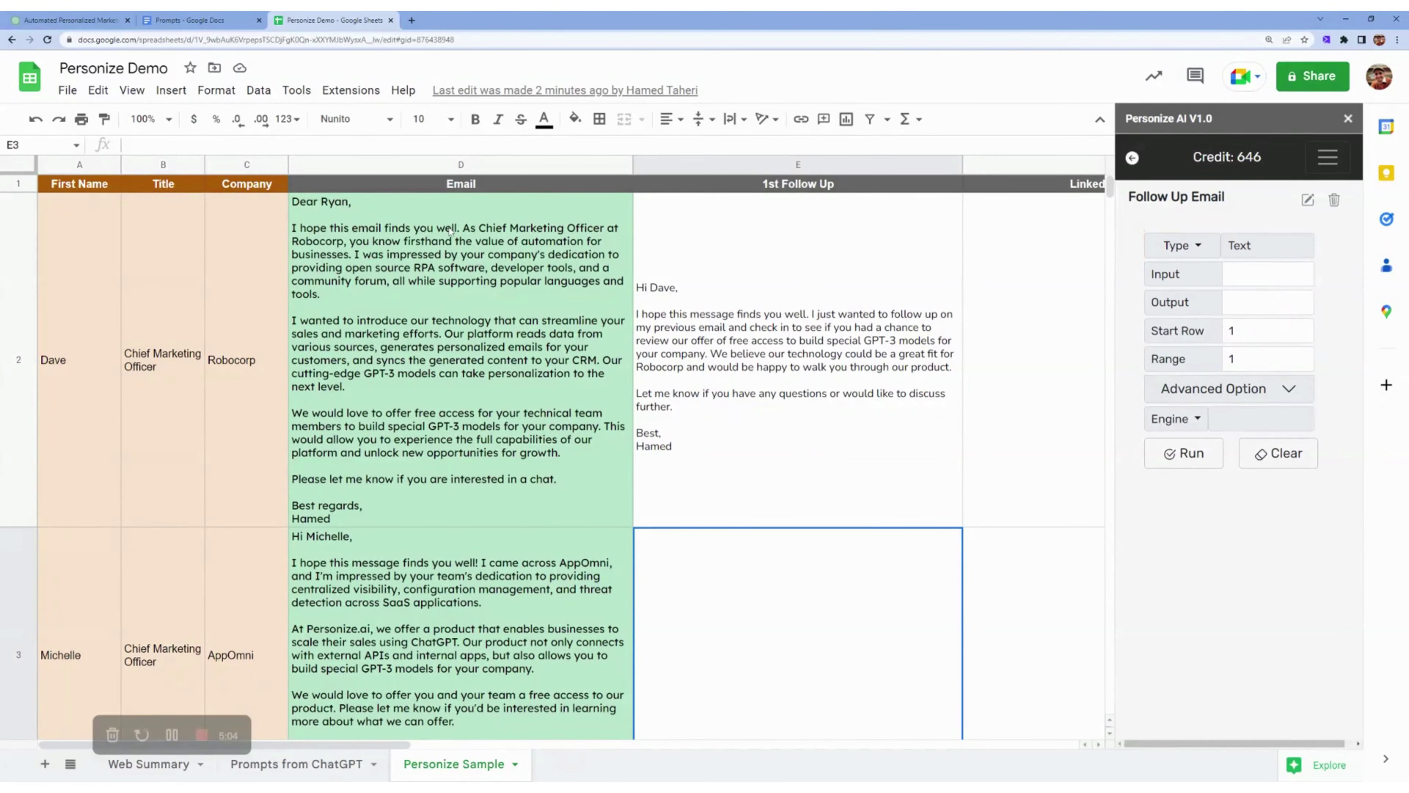
Set the follow-up skill's input to column D, output to column E and start row to 2
type("F")
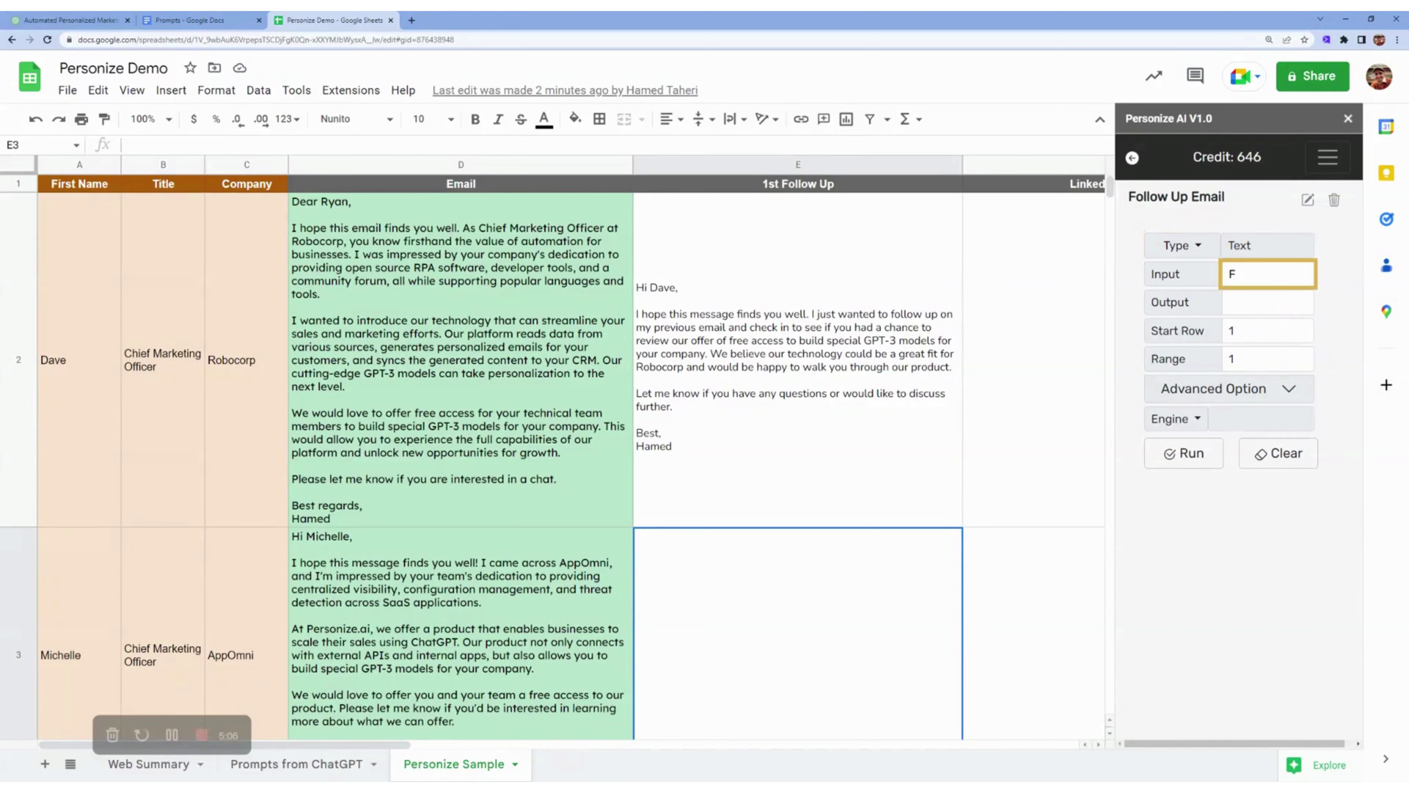
key("ctrl+a")
type("D")
key("Tab")
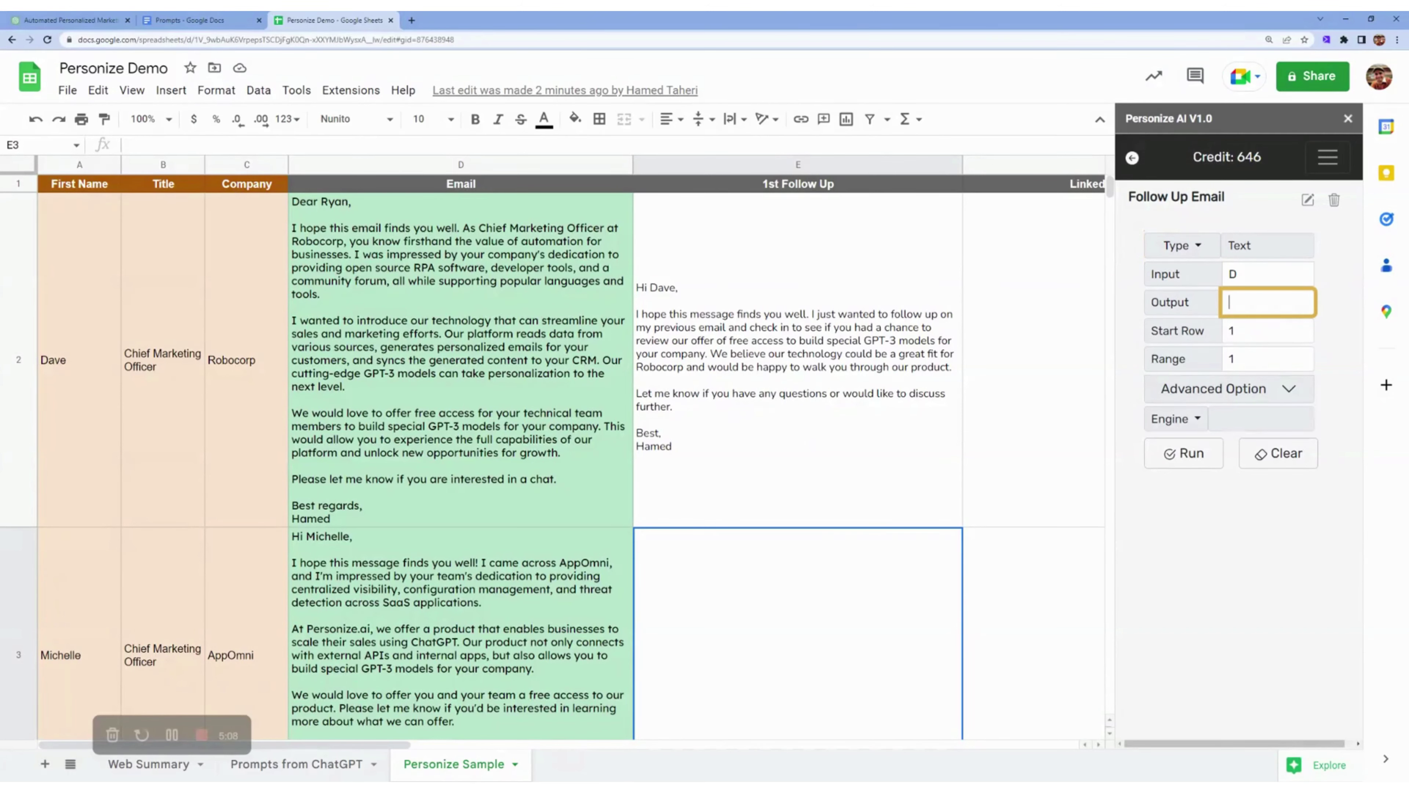
type("E")
key("Tab")
type("22")
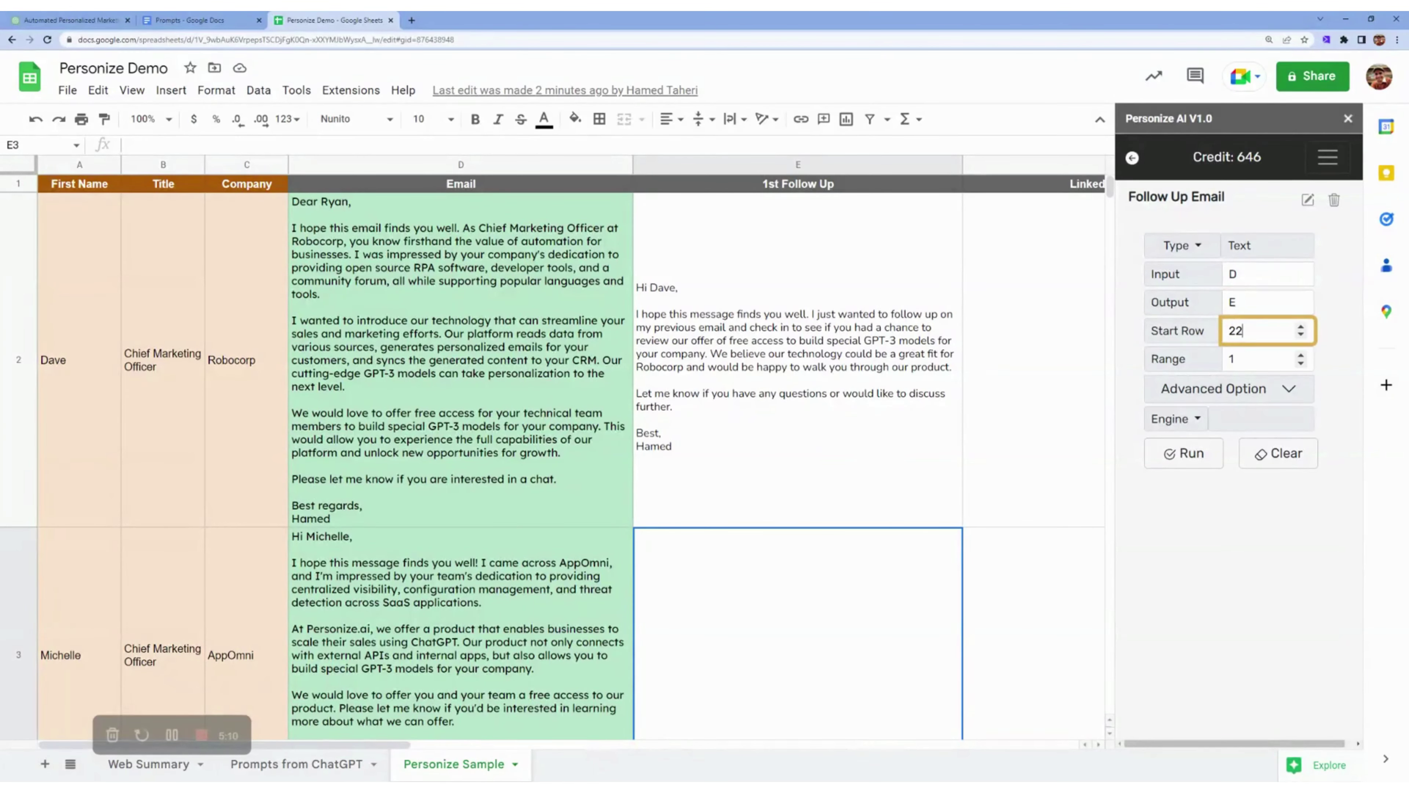
key("BackSpace")
Choose the Davinci engine and set the follow-up run's range to 5 rows
left_click(804, 393)
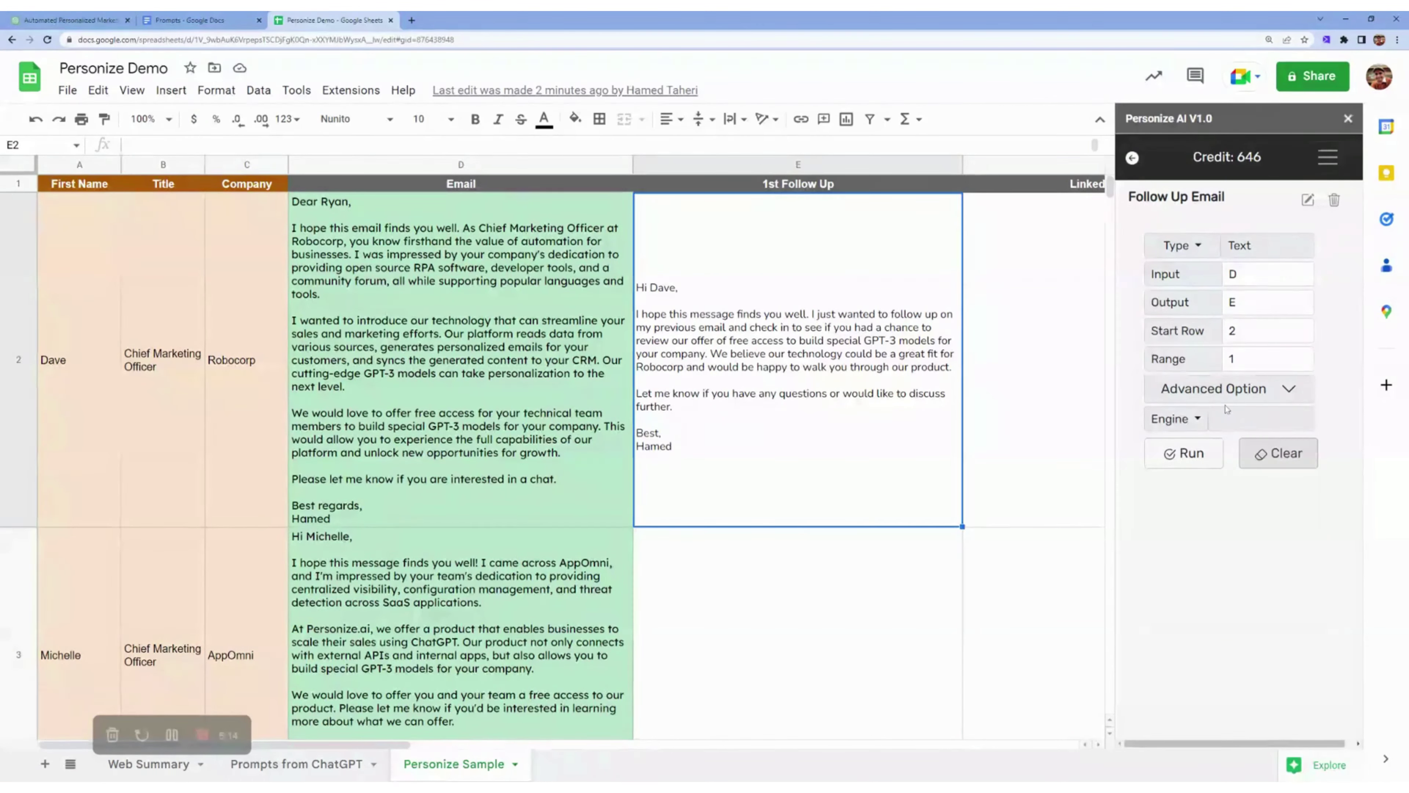
left_click(1192, 419)
left_click(1185, 531)
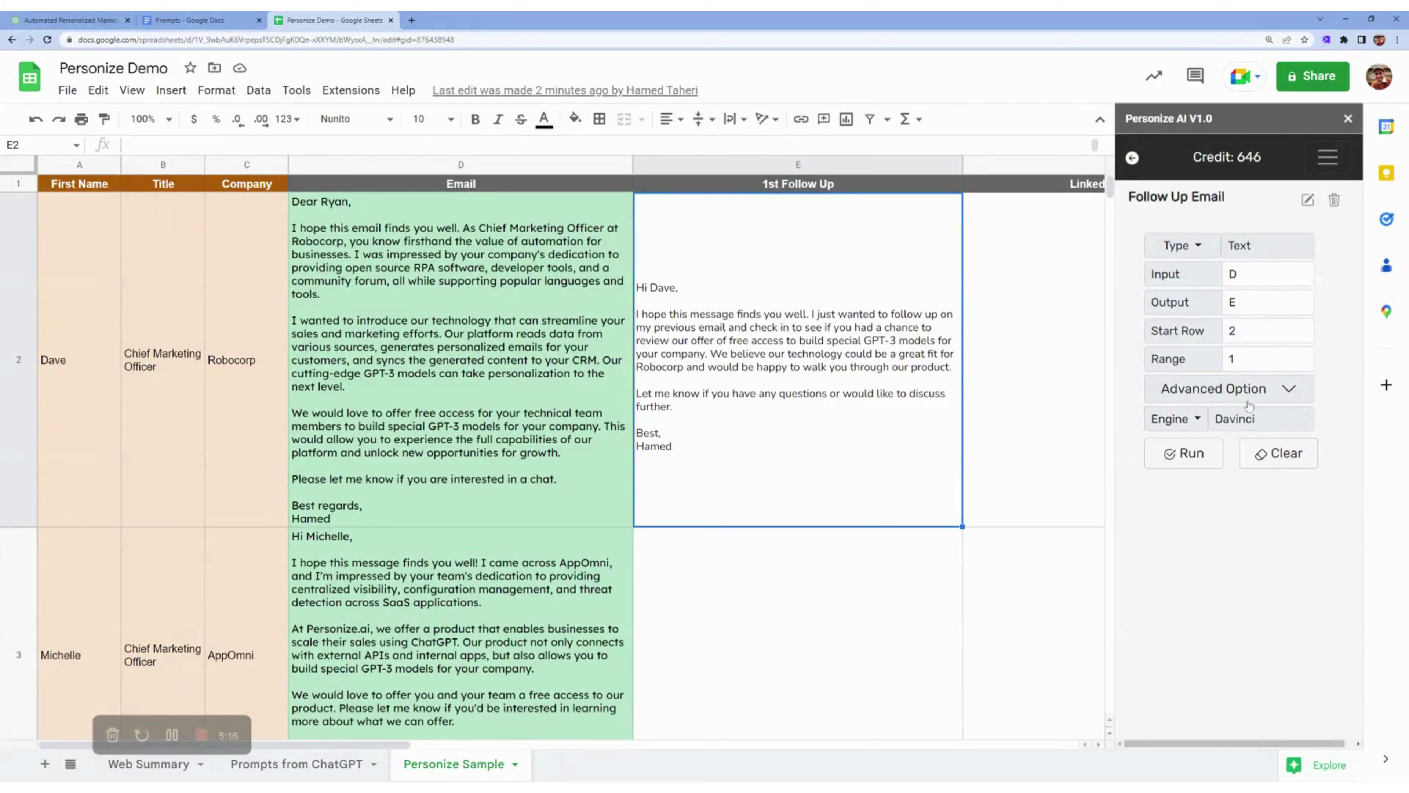
left_click(1249, 389)
left_click(1249, 388)
left_click(1232, 358)
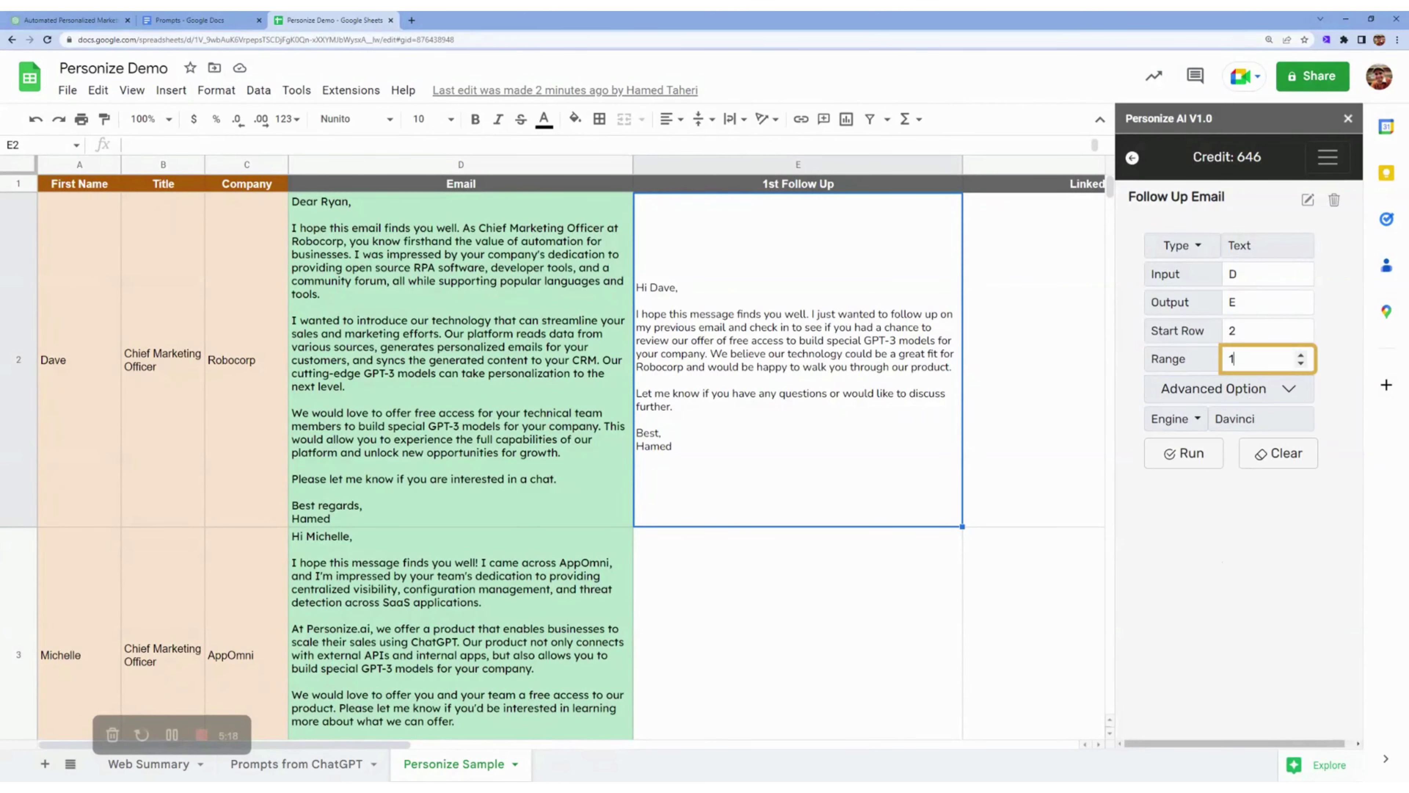
type("5")
left_click(1221, 513)
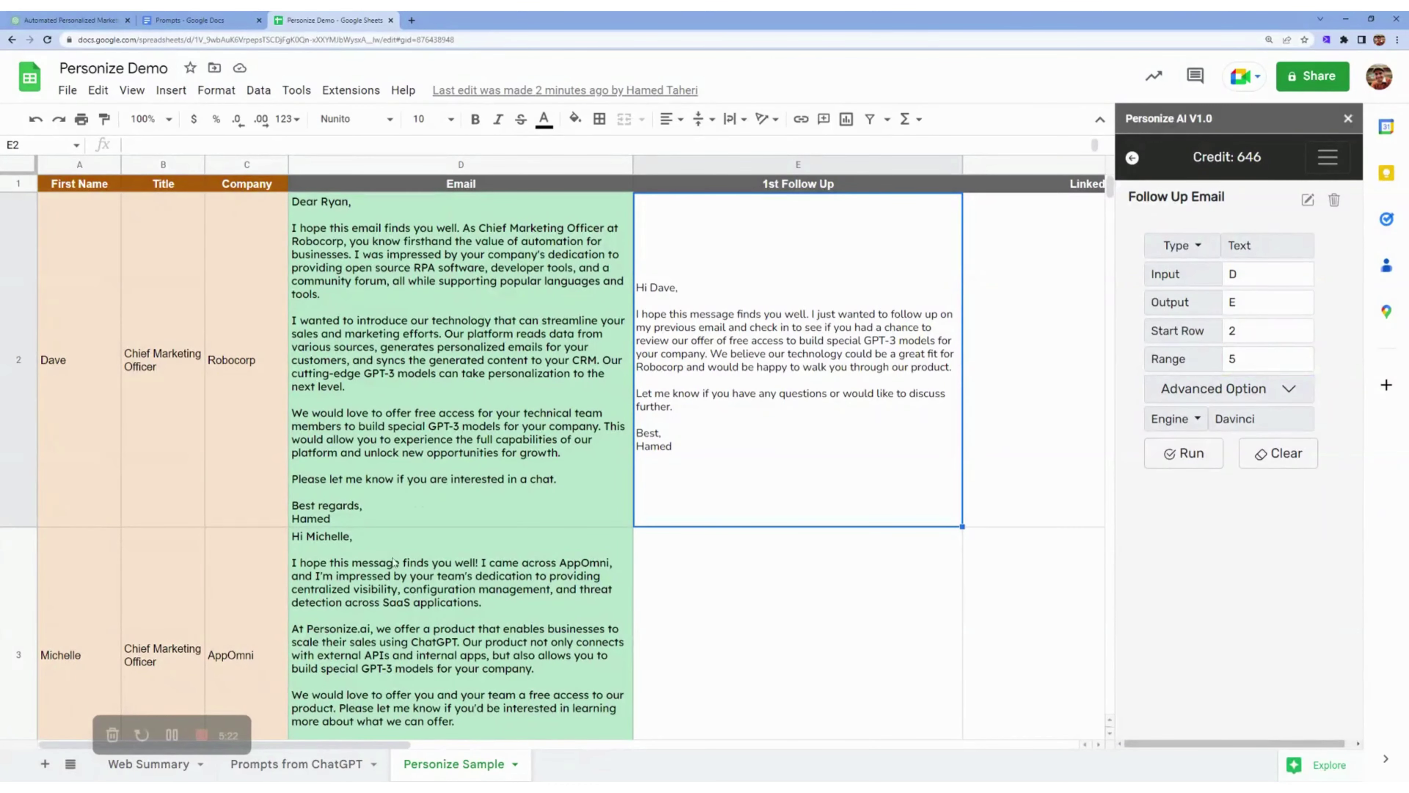
Run the Follow Up Email skill and look through the follow-ups generated in the 1st Follow Up column
left_click(1182, 453)
scroll(907, 469, "down", 3)
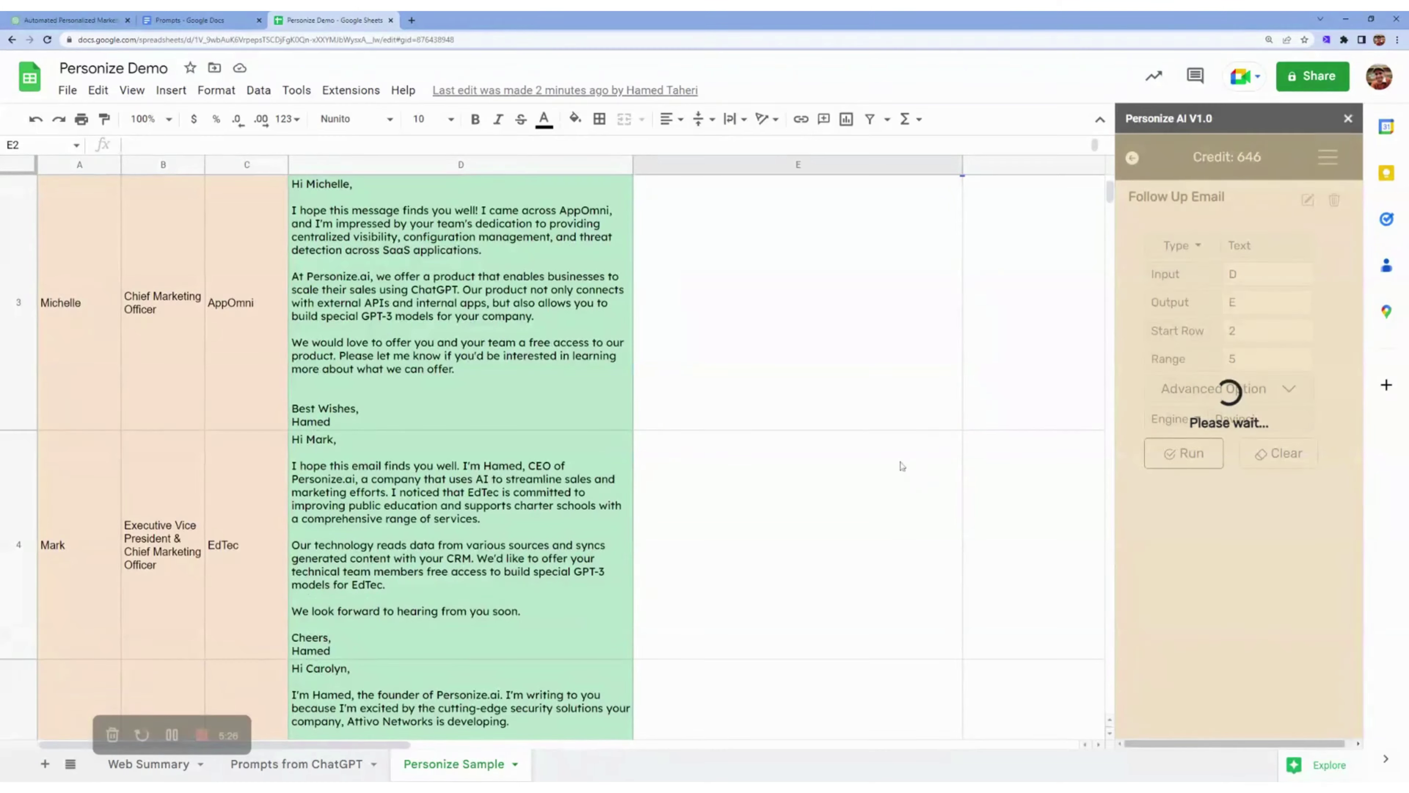
scroll(893, 377, "up", 3)
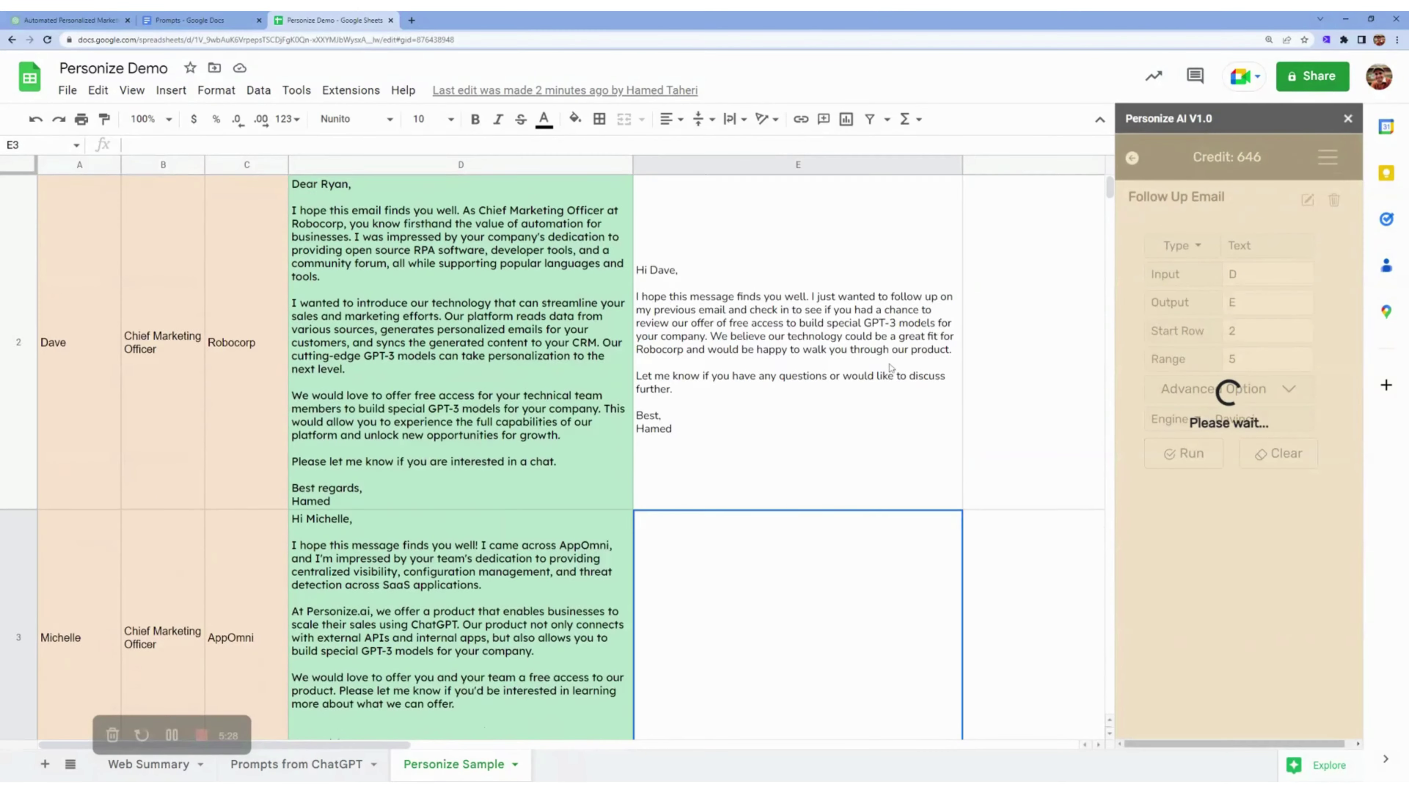
scroll(890, 368, "up", 1)
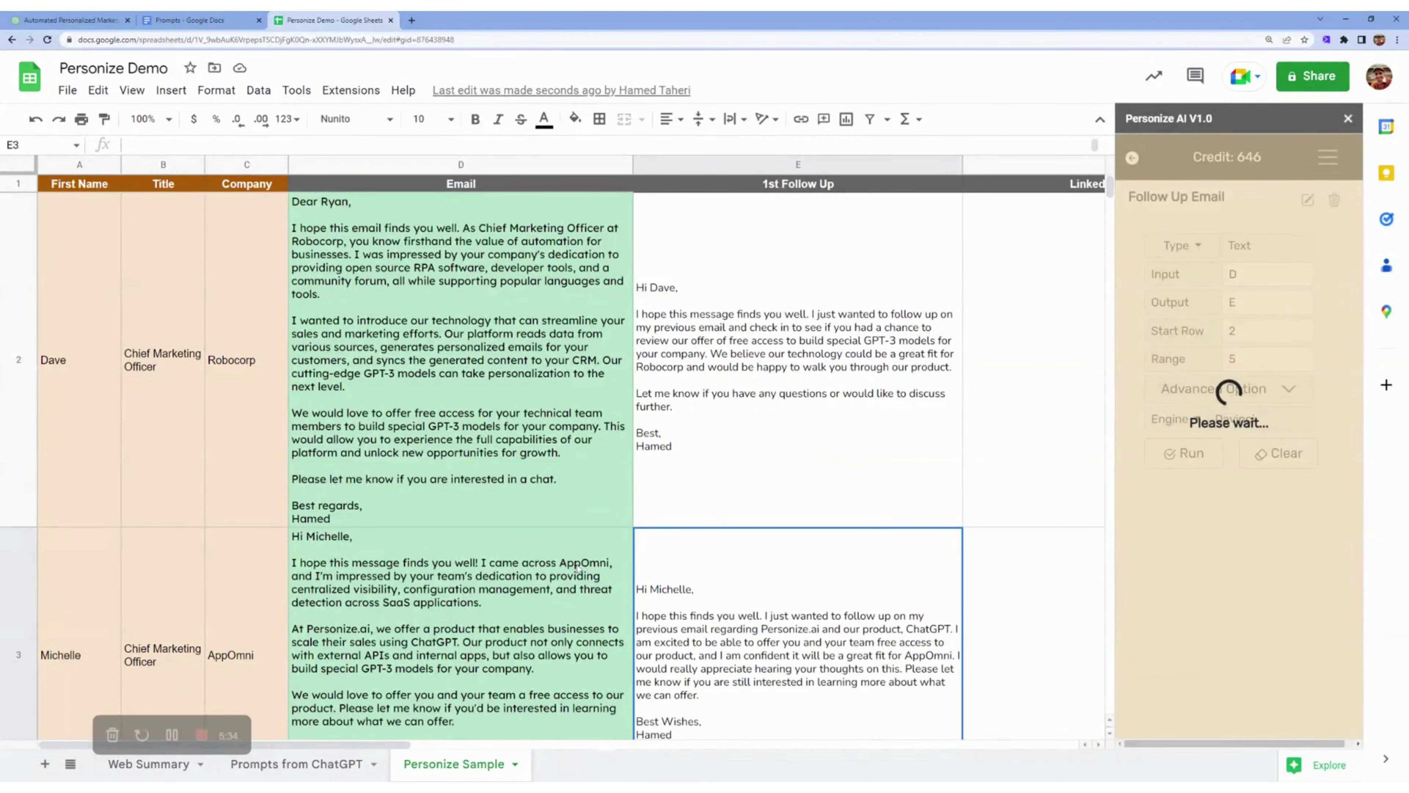
scroll(695, 596, "down", 5)
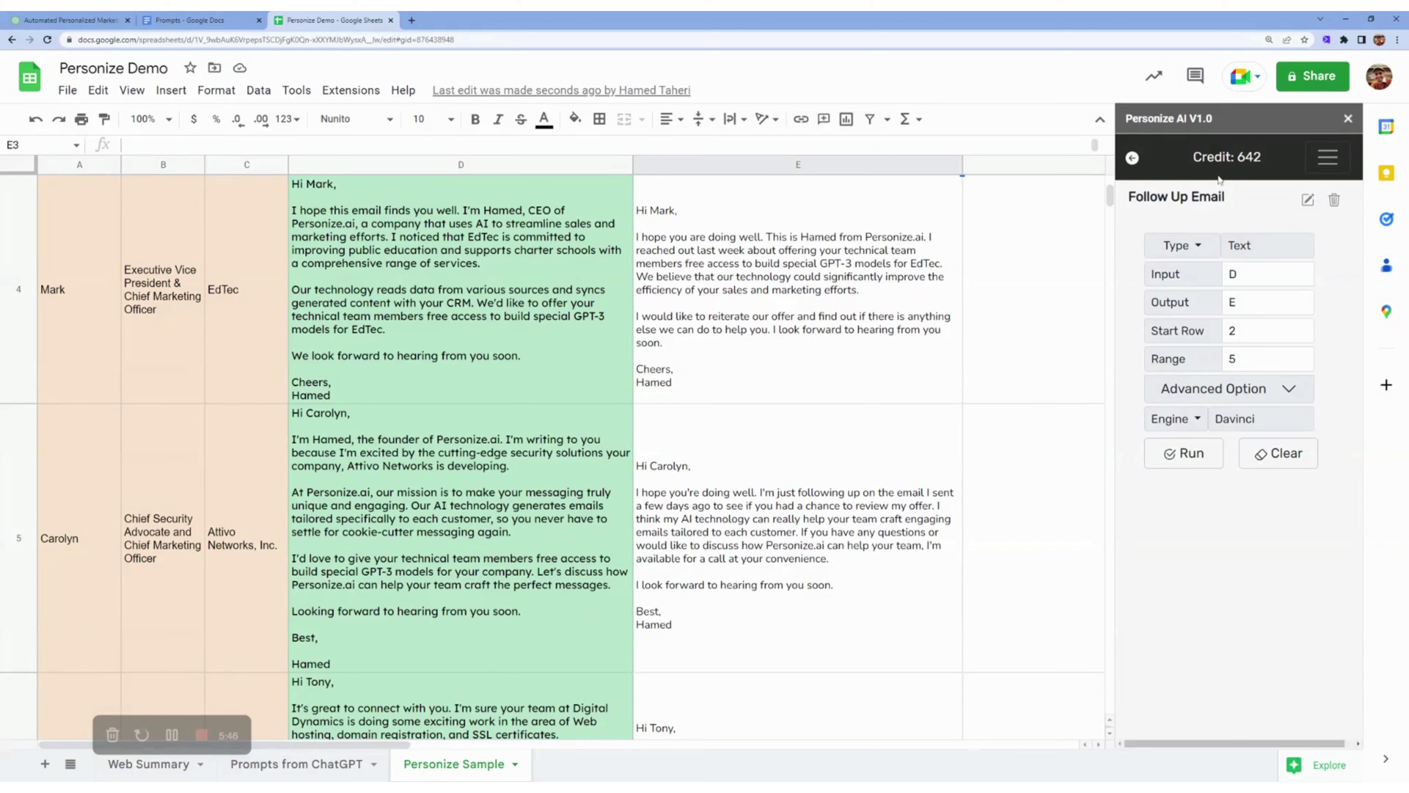
Examine the skill types offered for adding a new skill, and return to the skill list
left_click(1133, 160)
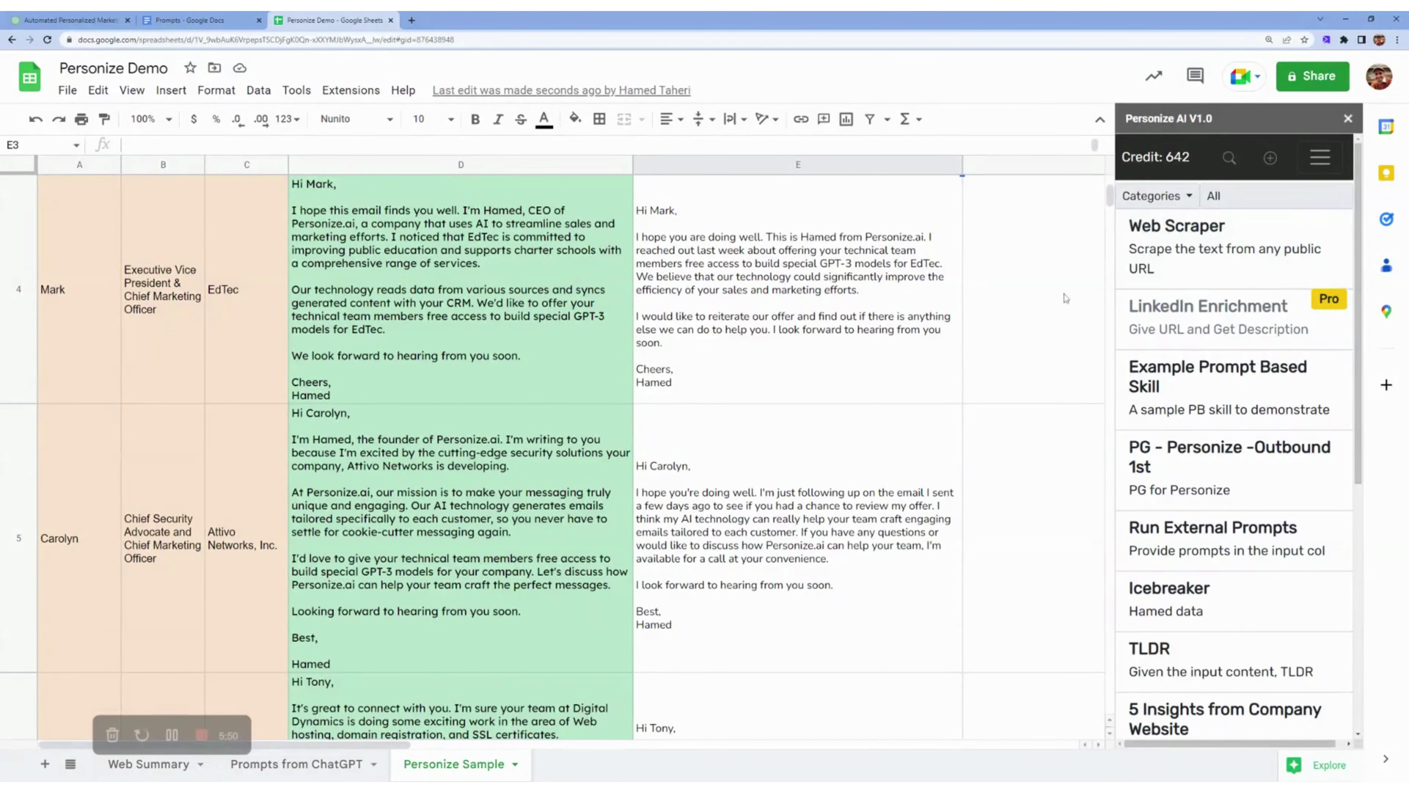
left_click(1270, 158)
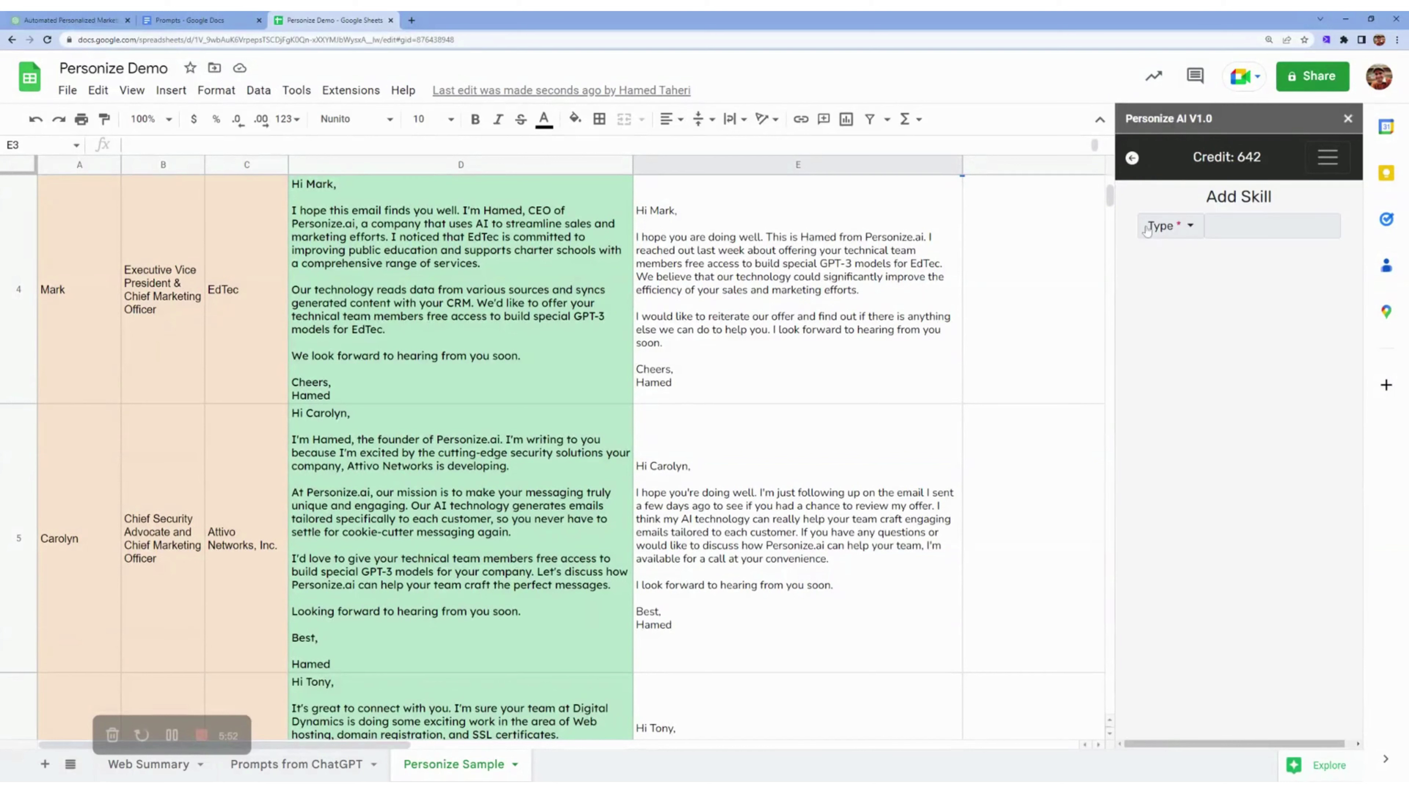
left_click(1186, 232)
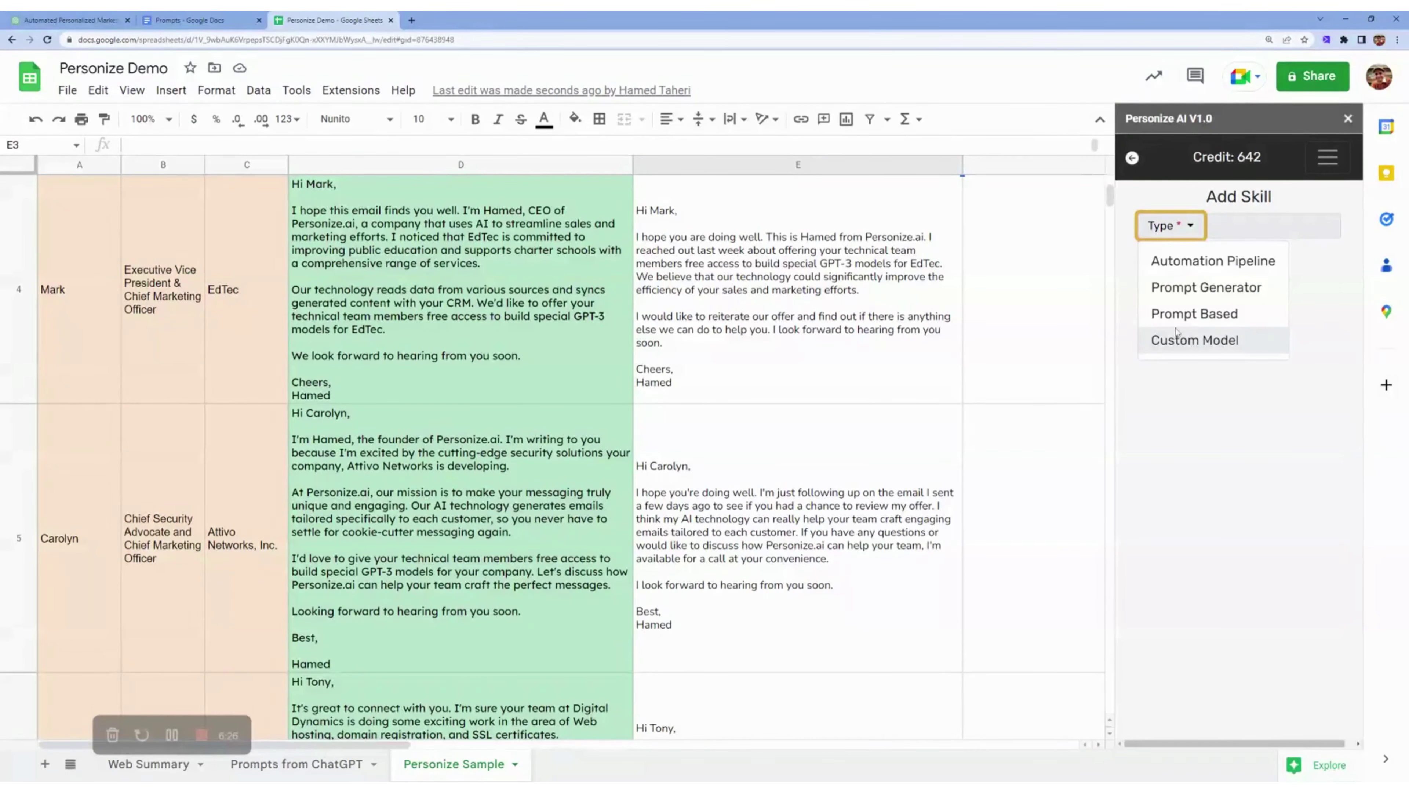
left_click(1222, 390)
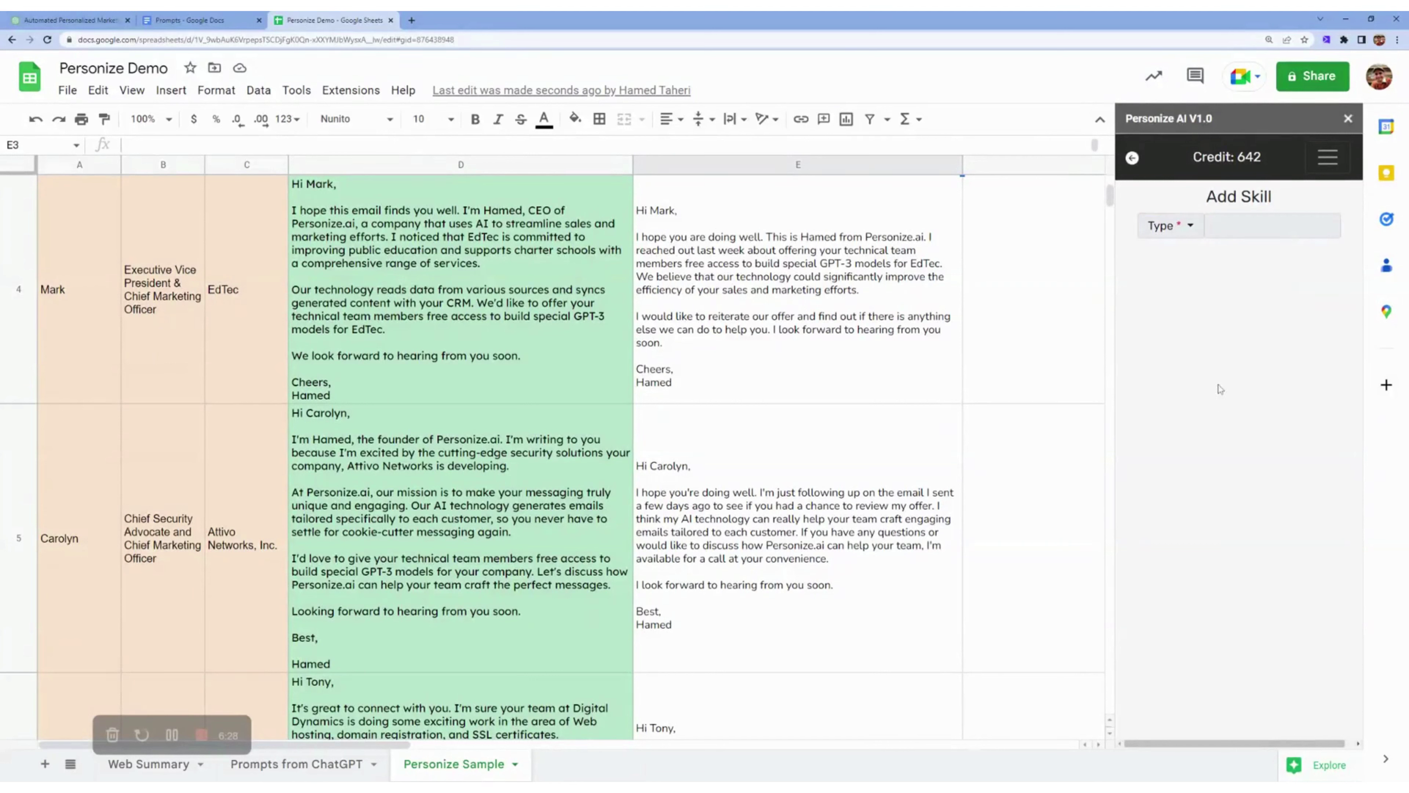
left_click(1132, 158)
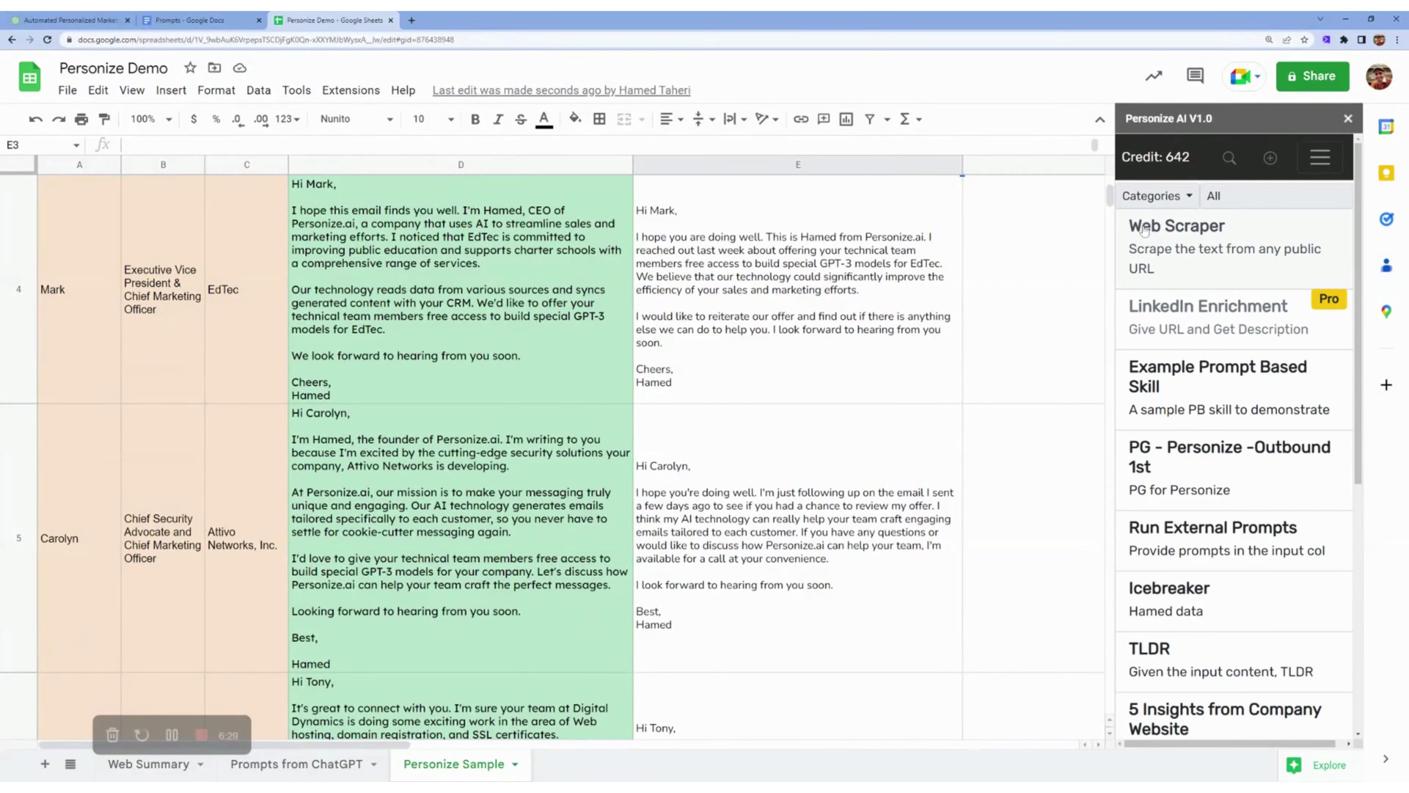